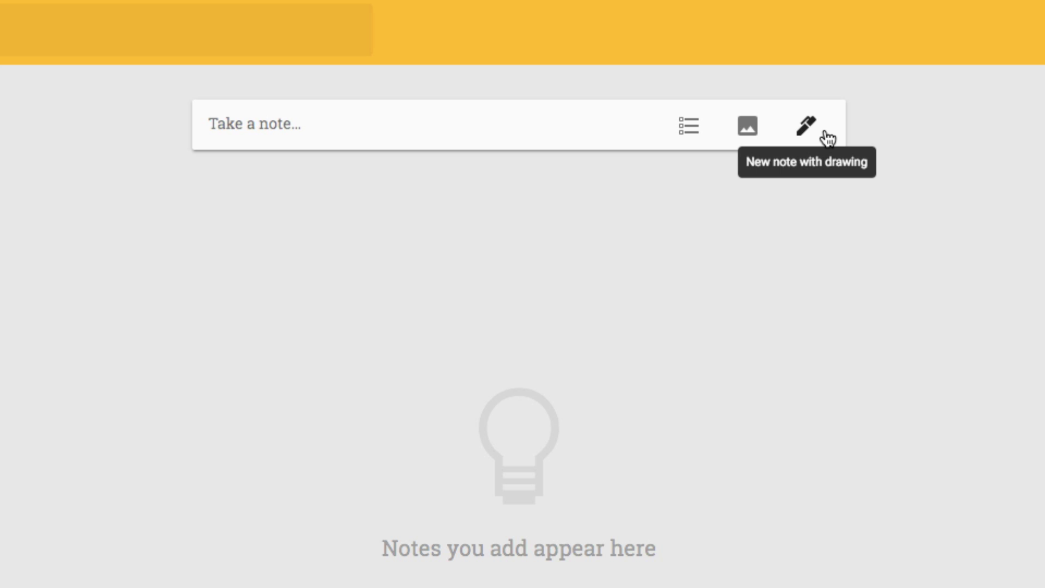
# Step: Start a new note and title it "Content Ideas"
pyautogui.click(385, 129)
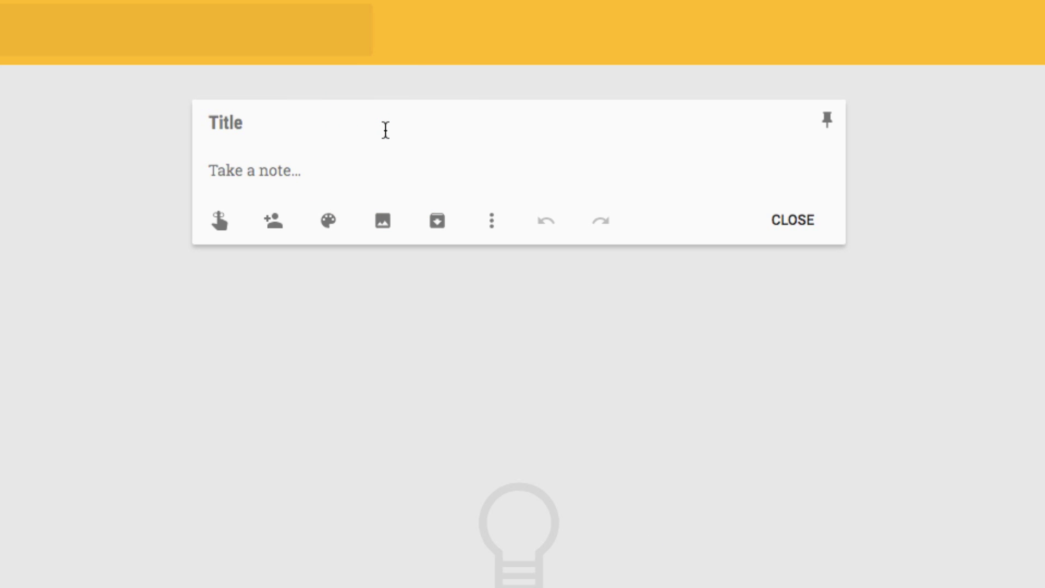
pyautogui.click(267, 124)
pyautogui.write('Content Ideas')
# Step: Fill the note's body with four separate lines: Google Drive, Gmail, Google Calendar and Google Keep
pyautogui.click(250, 163)
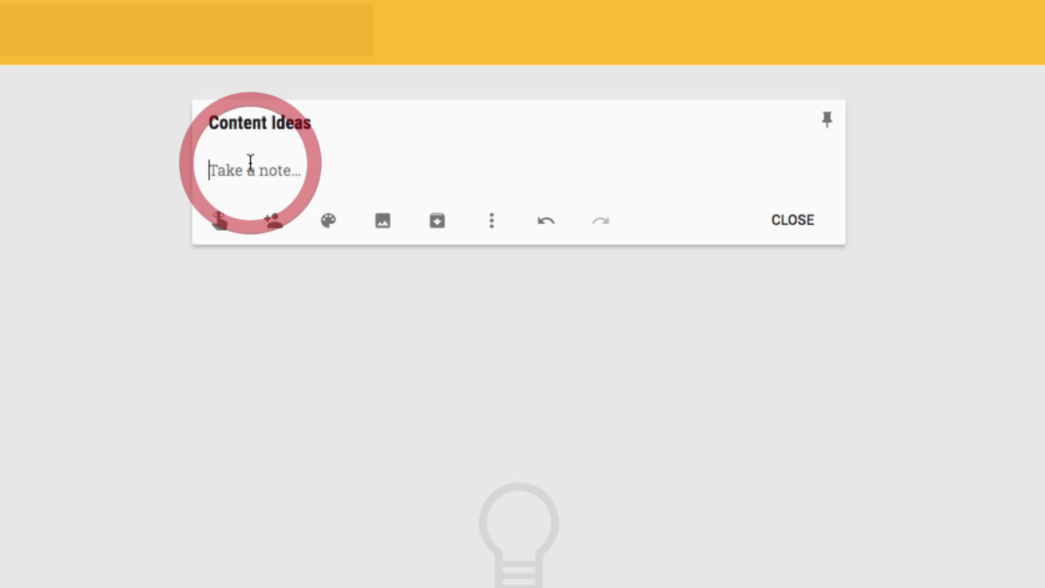
pyautogui.write('Google Drive')
pyautogui.press('Return')
pyautogui.write('Gmail')
pyautogui.press('Return')
pyautogui.write('Google Cla')
pyautogui.press('BackSpace')
pyautogui.press('BackSpace')
pyautogui.write('alendar')
pyautogui.press('Return')
pyautogui.write('Google Keep')
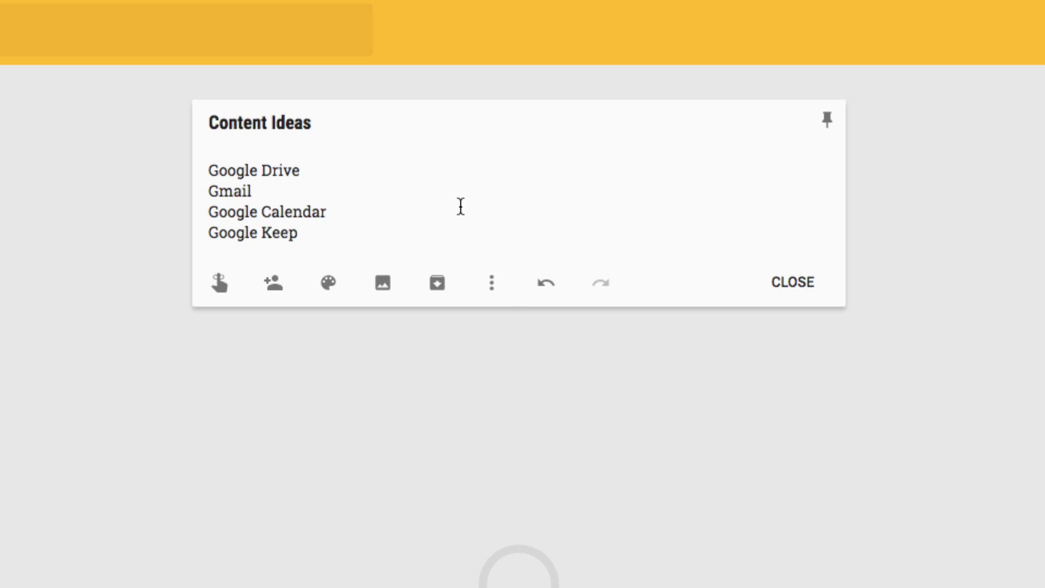
# Step: Turn the note's lines into a checkbox list and mark the Google Drive item as completed
pyautogui.click(497, 284)
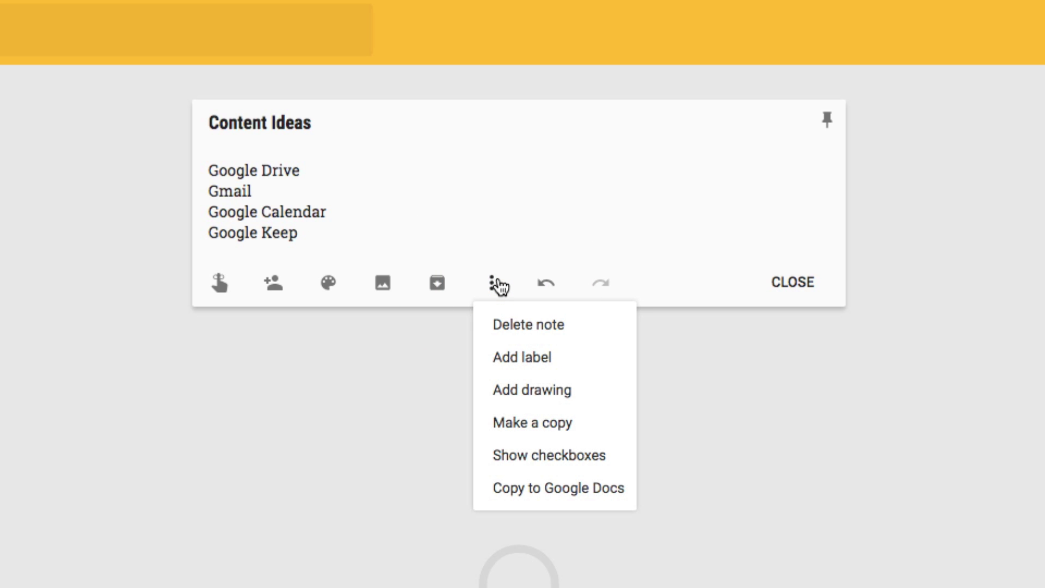
pyautogui.click(617, 459)
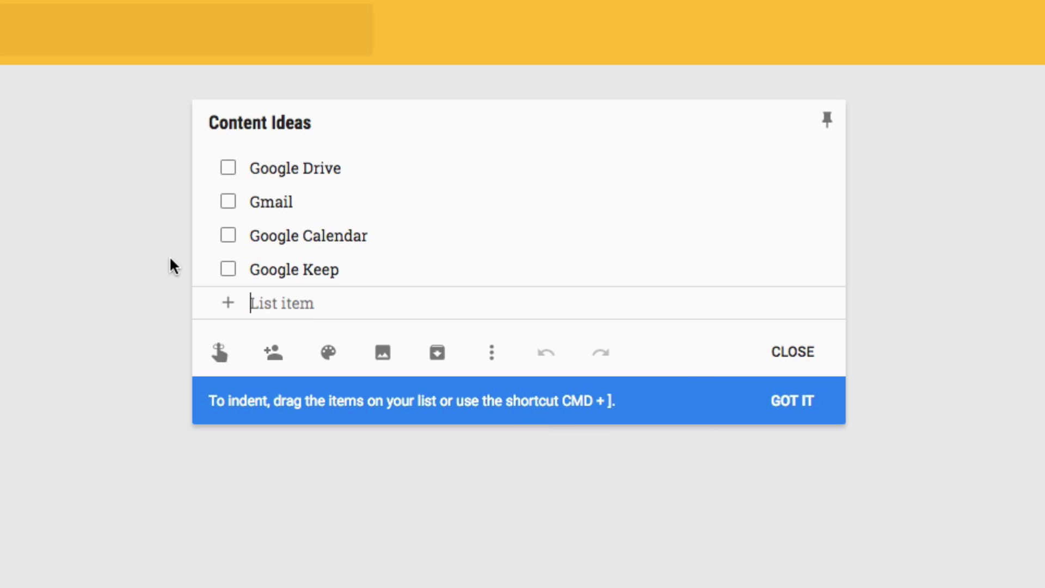
pyautogui.click(228, 167)
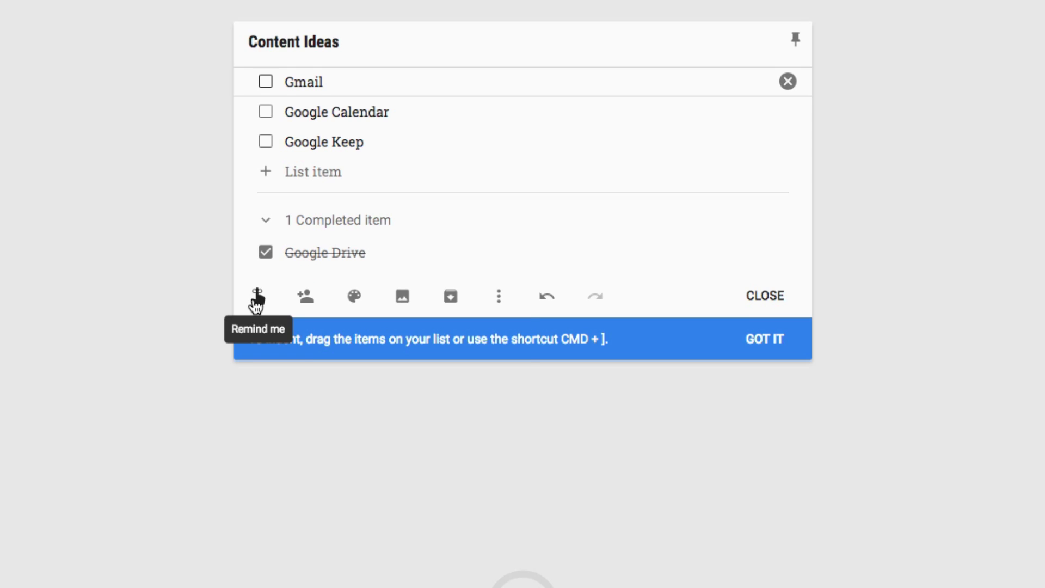
# Step: Add a non-repeating reminder to the note for Jul 30, 2018 at a custom time of 11:25 AM
pyautogui.click(257, 299)
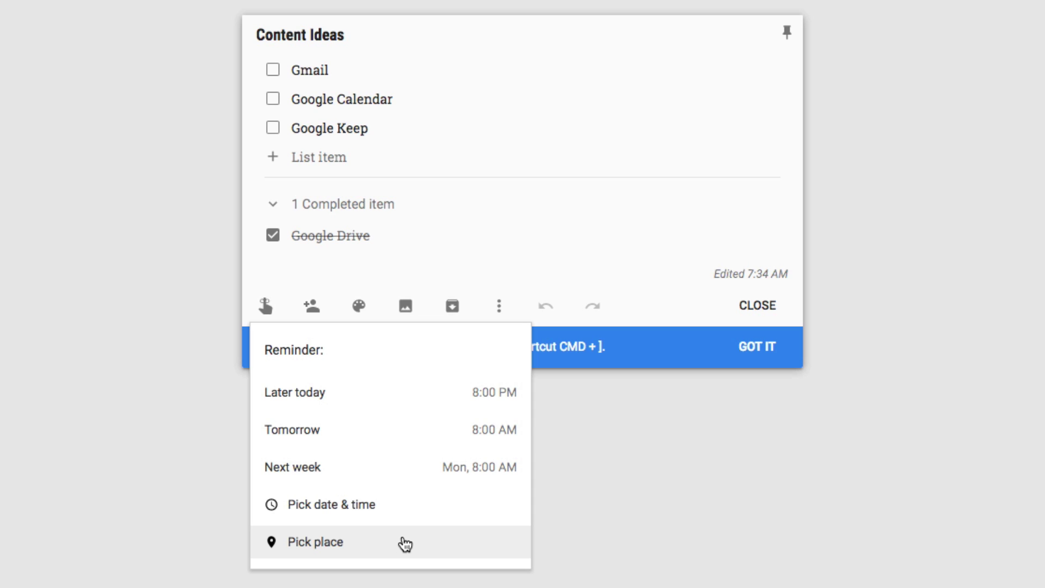
pyautogui.click(392, 504)
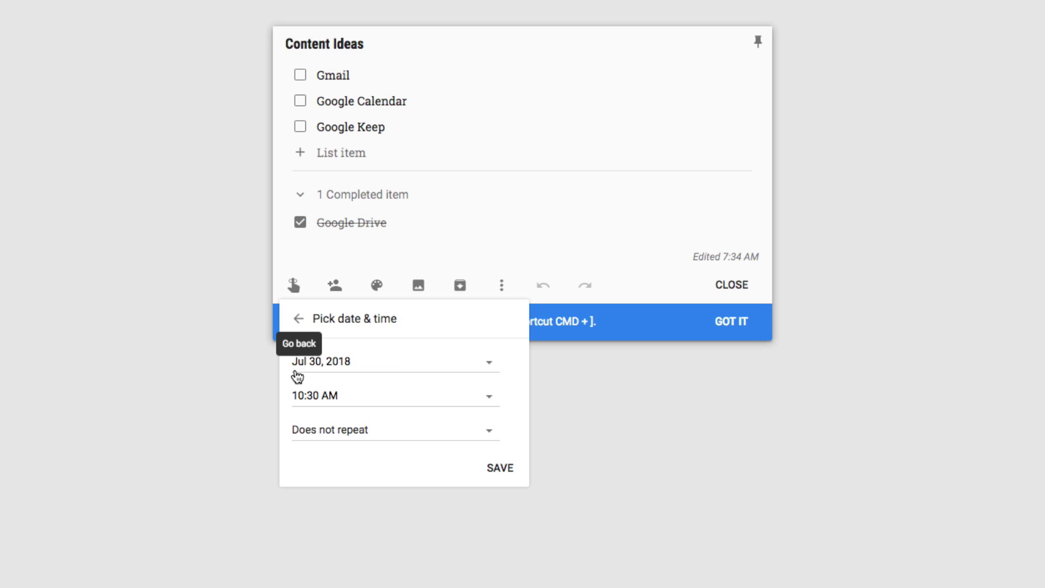
pyautogui.click(433, 403)
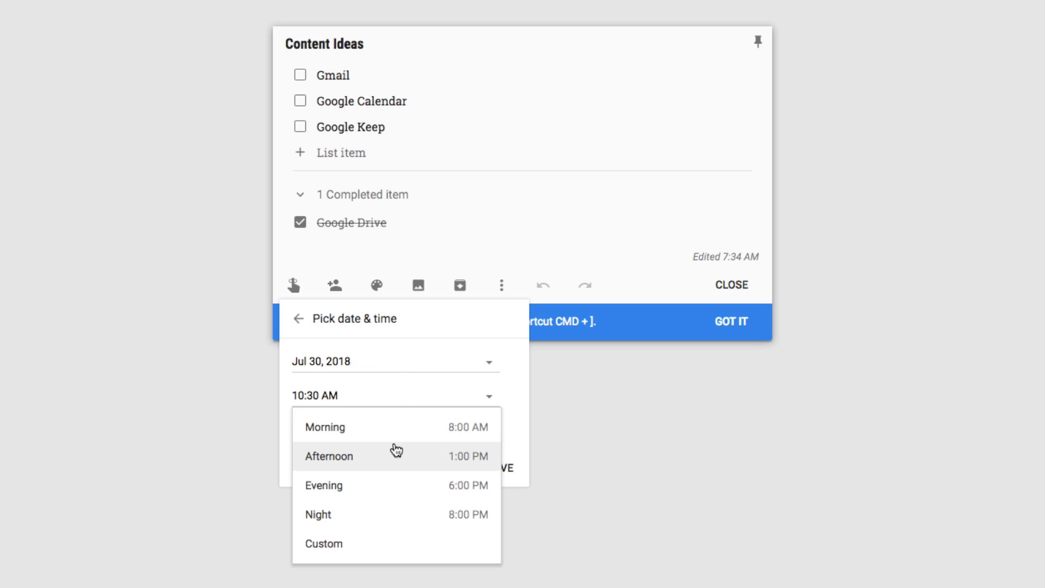
pyautogui.click(379, 552)
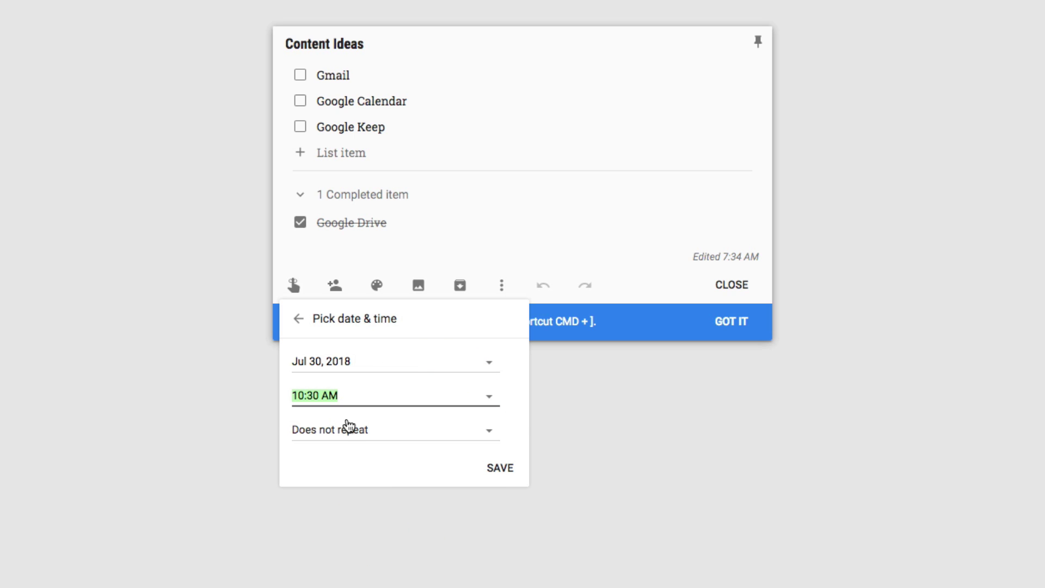
pyautogui.write('11:25')
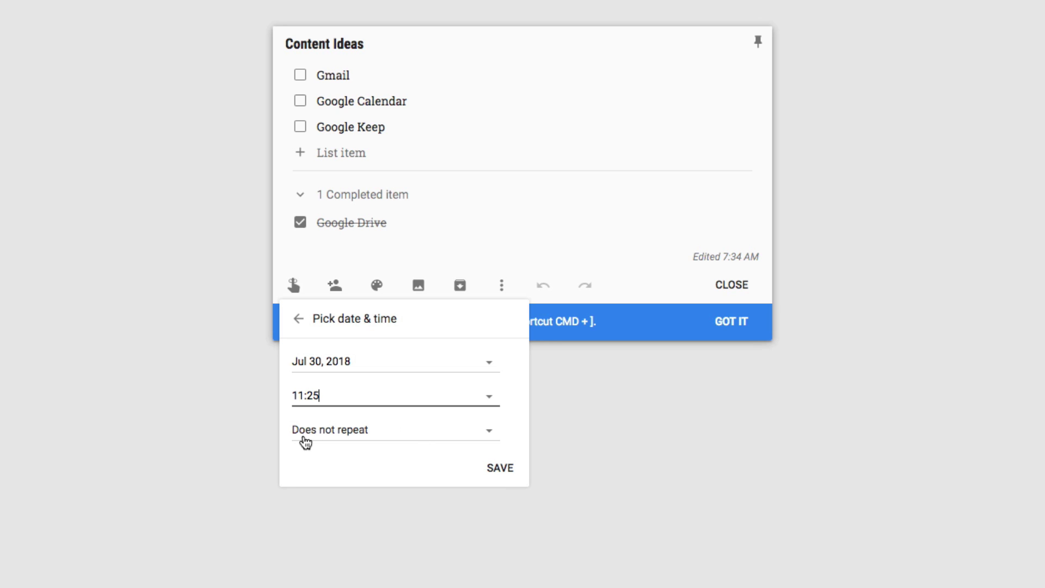
pyautogui.click(496, 469)
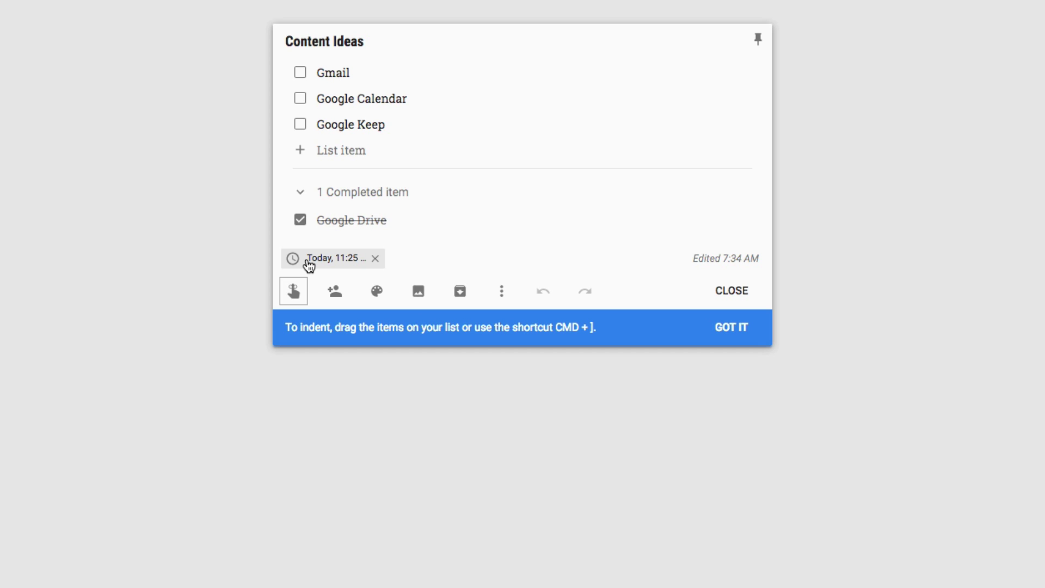
# Step: Share the note with a collaborator by entering the contact's e-mail, accepting the suggested contact and saving
pyautogui.click(339, 295)
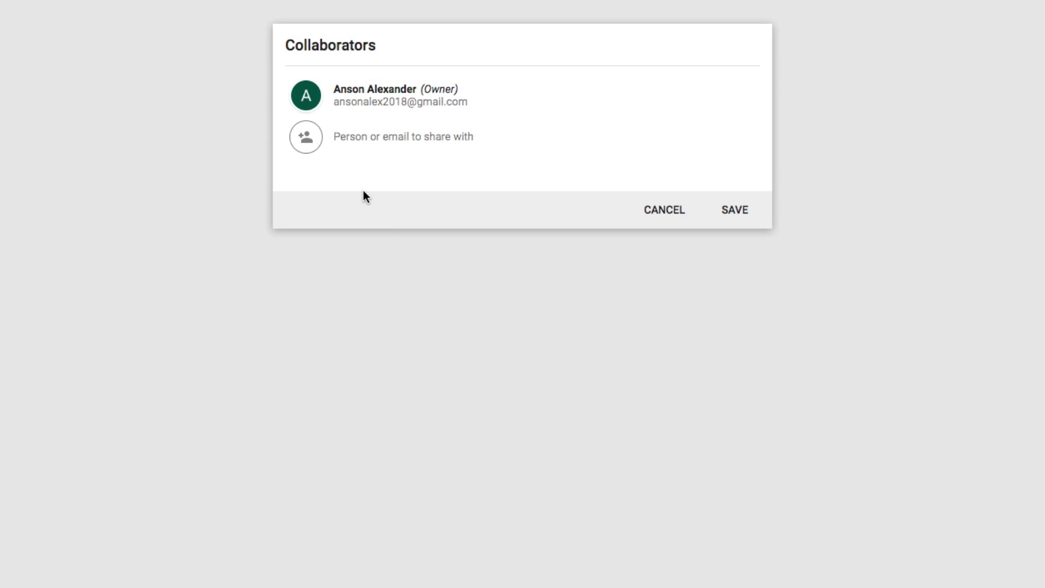
pyautogui.write('webmaster')
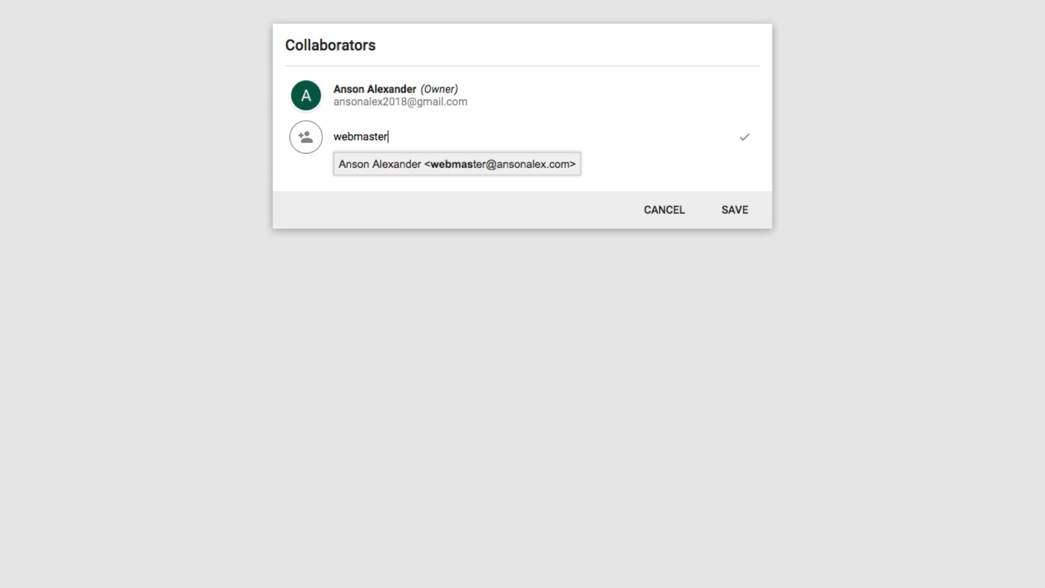
pyautogui.click(468, 172)
pyautogui.click(728, 218)
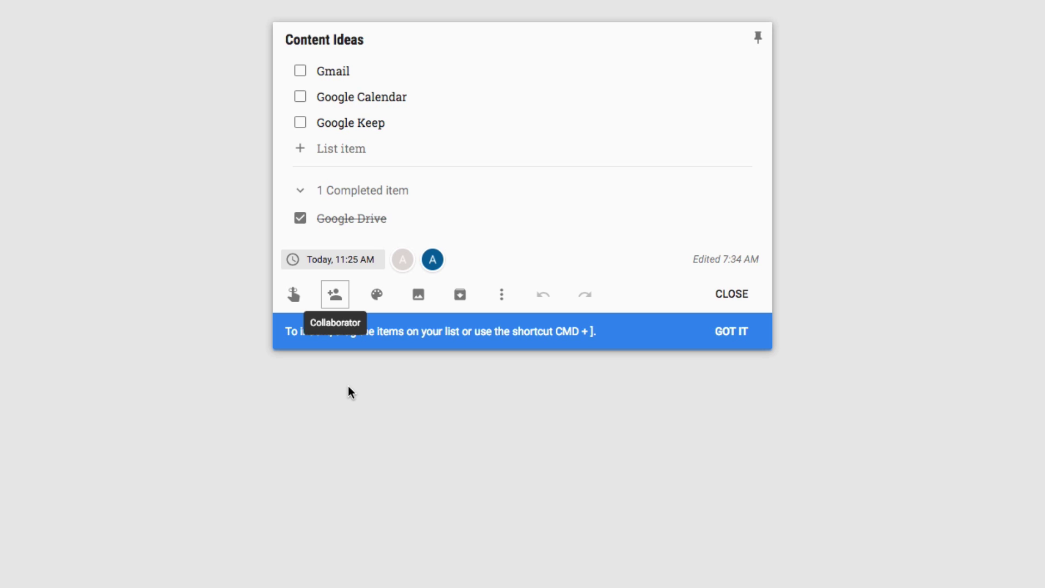
# Step: Try a blue background colour on the Content Ideas note and set it back to white
pyautogui.moveTo(377, 296)
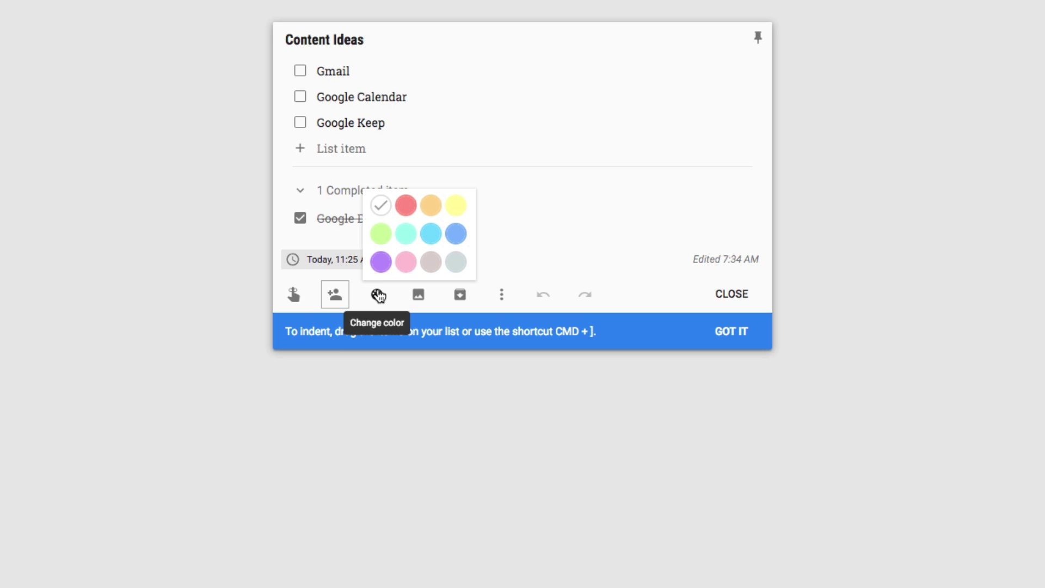
pyautogui.click(456, 234)
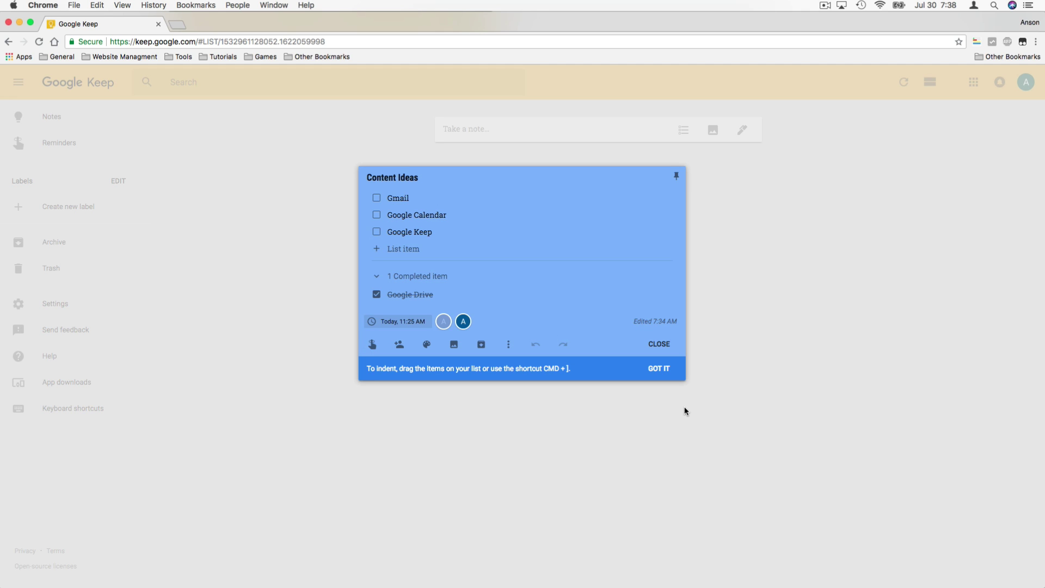
pyautogui.click(427, 345)
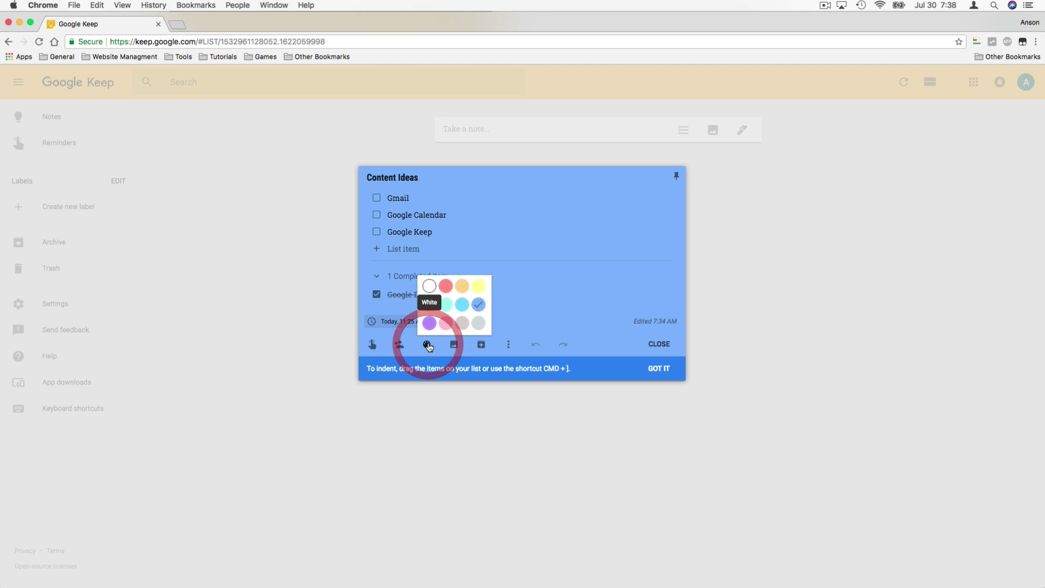
pyautogui.click(429, 284)
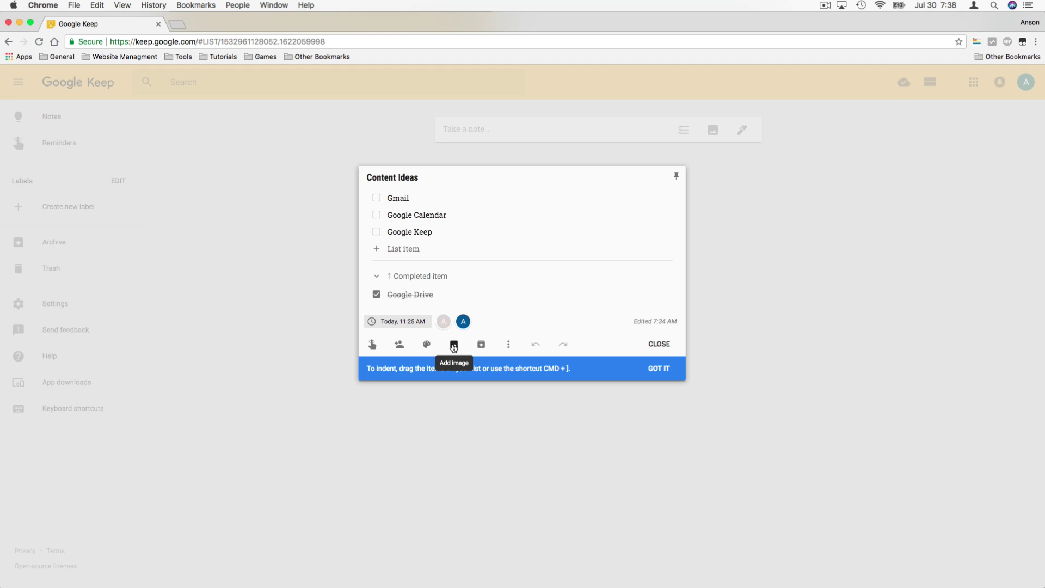
# Step: Add the image Wave-Background-HD.jpg from the Desktop Backgrounds folder to the note
pyautogui.click(453, 345)
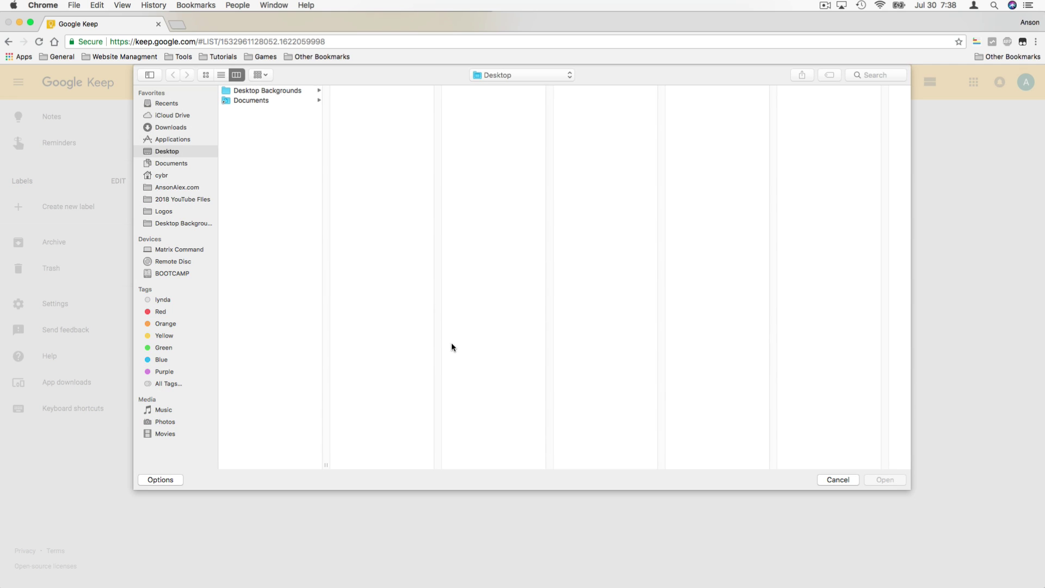
pyautogui.click(248, 91)
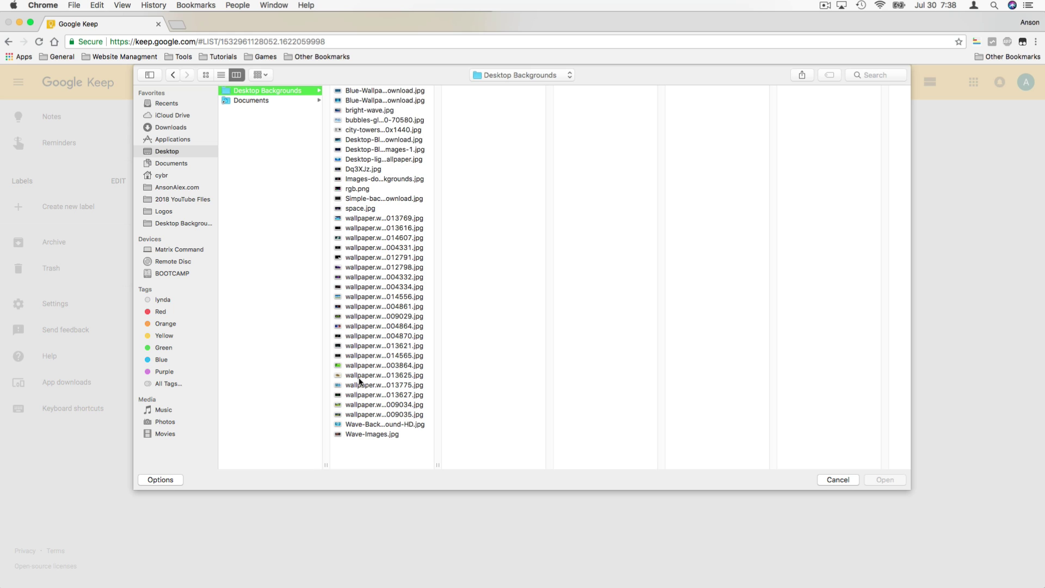
pyautogui.click(362, 425)
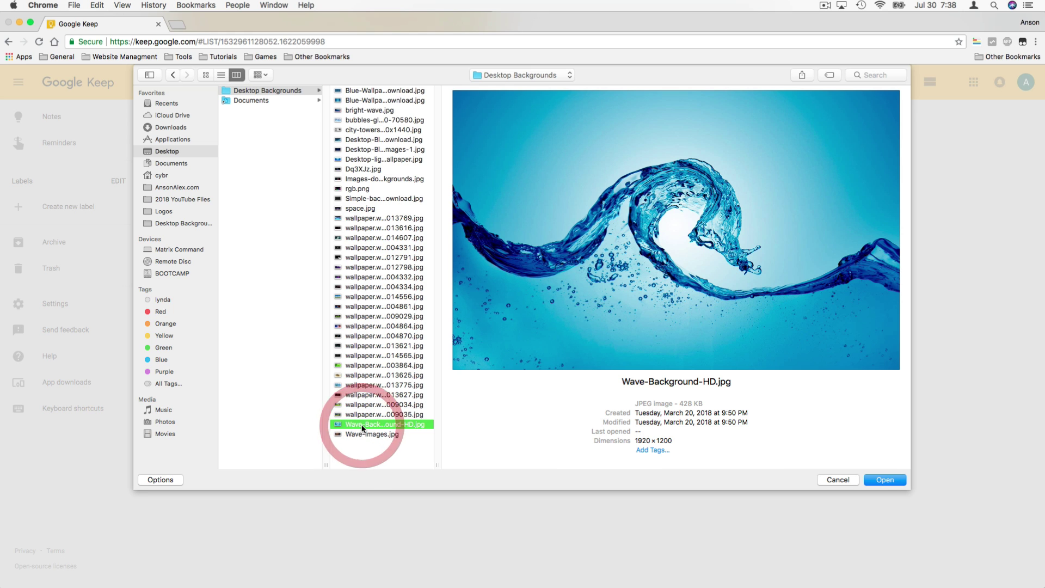
pyautogui.click(883, 481)
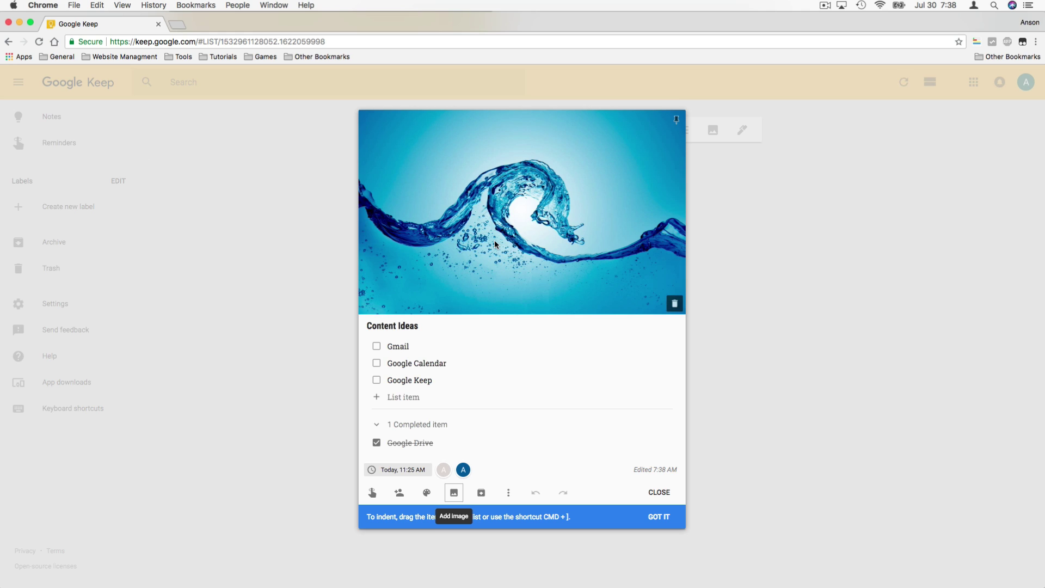
# Step: Create a new label named "Content" and apply it to the note
pyautogui.moveTo(433, 493)
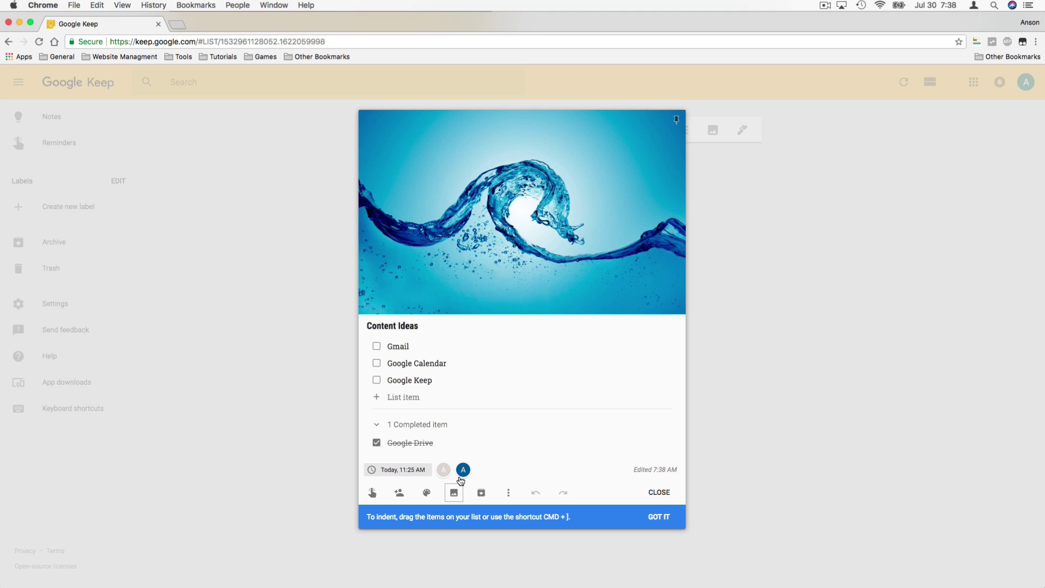
pyautogui.click(509, 493)
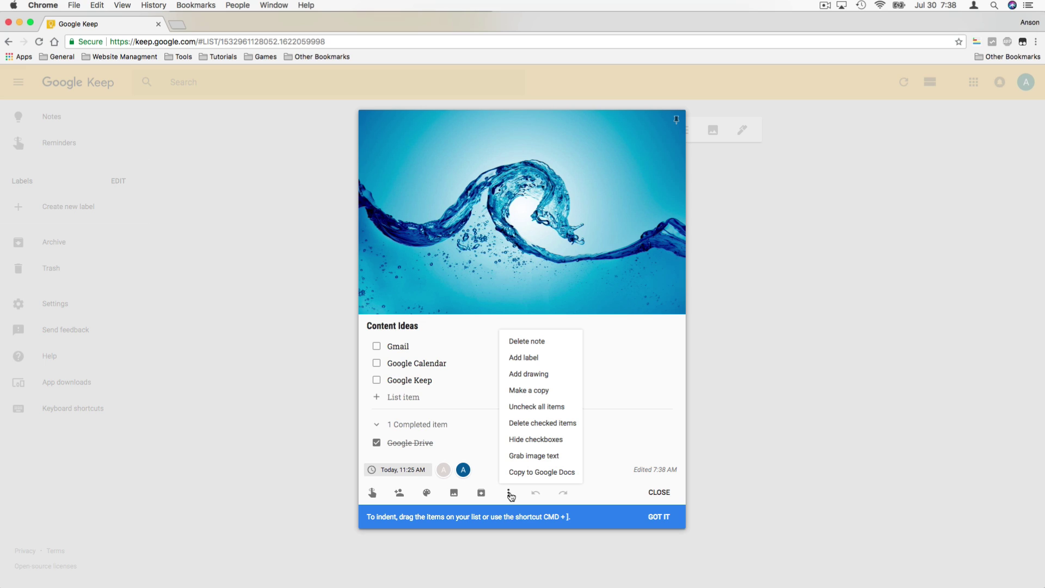
pyautogui.click(558, 358)
pyautogui.write('Content')
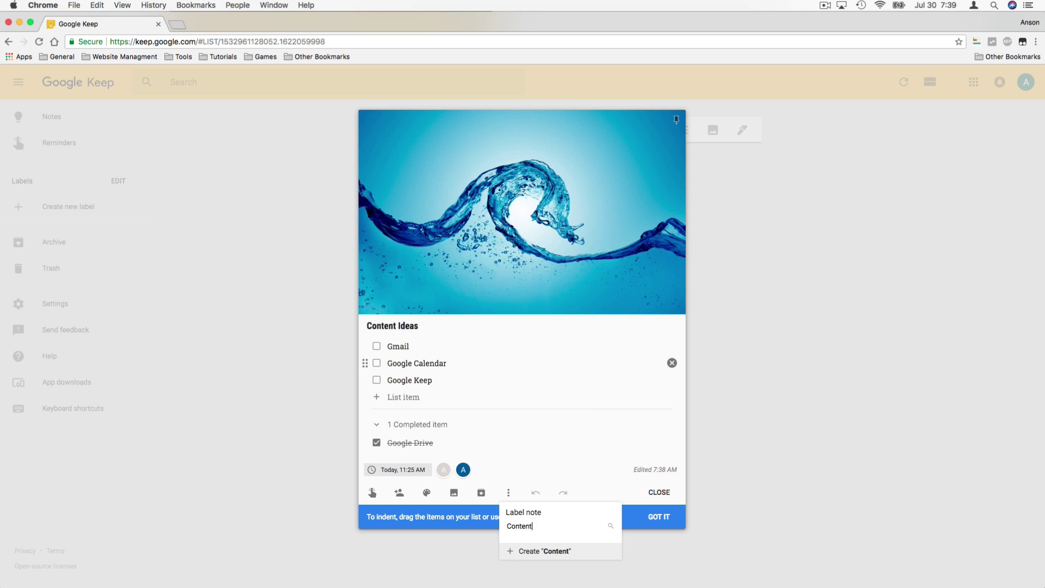
pyautogui.press('Return')
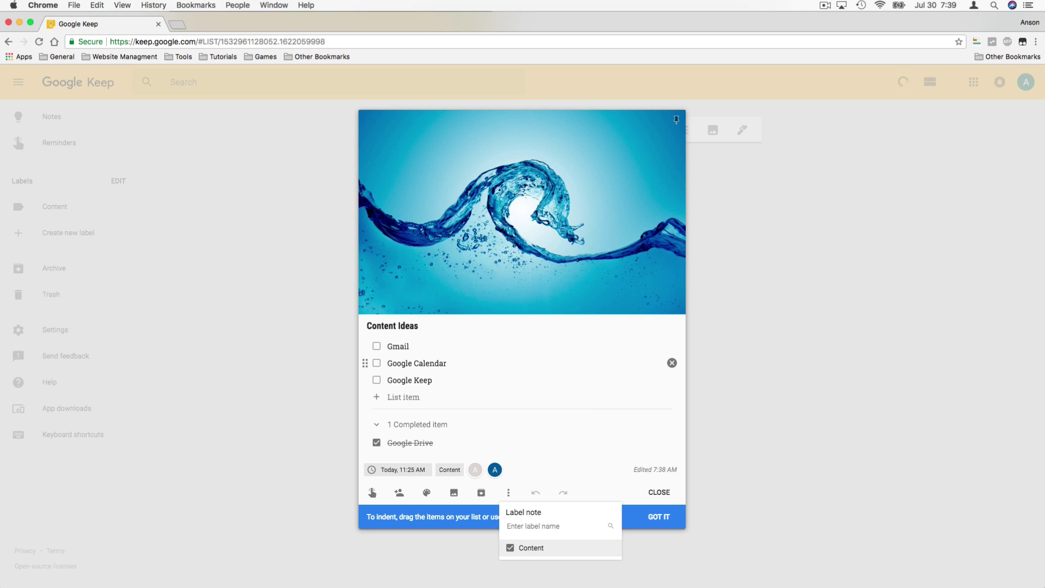
# Step: Add a drawing to the note with the word "hello" handwritten in black pen, and return to the note
pyautogui.moveTo(456, 474)
pyautogui.click(508, 492)
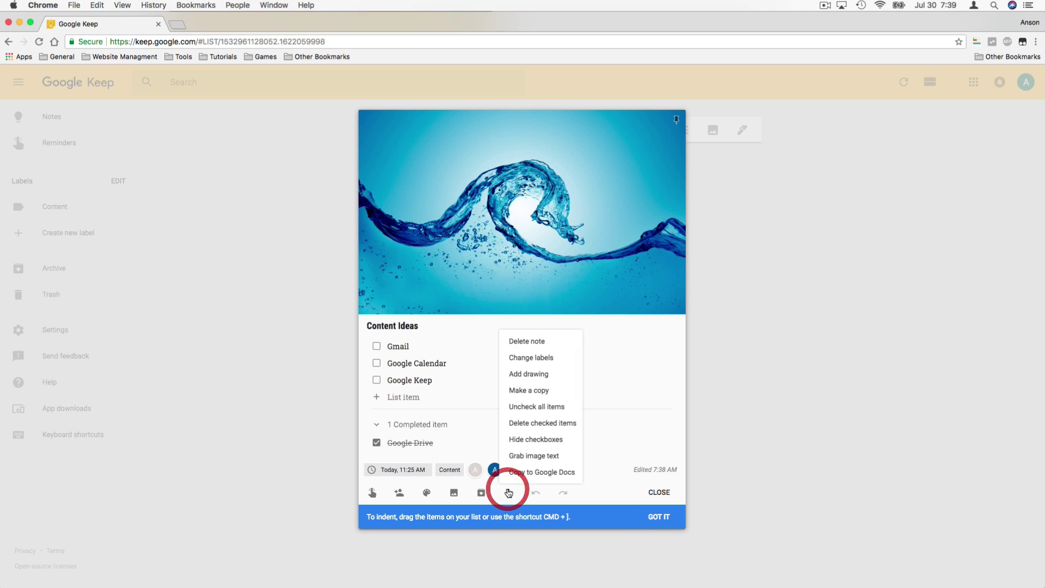
pyautogui.click(577, 374)
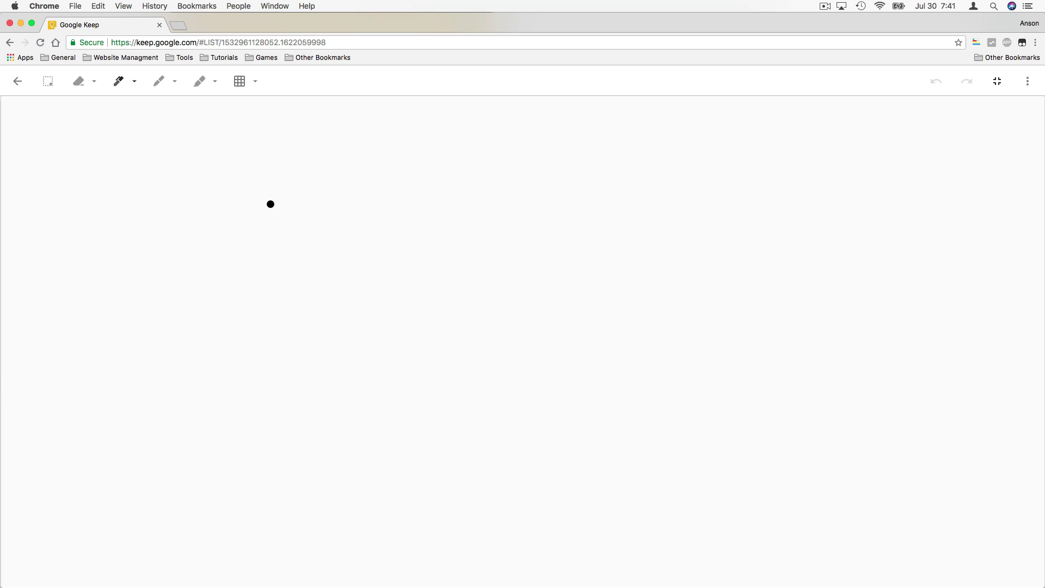
pyautogui.moveTo(227, 145)
pyautogui.mouseDown()
pyautogui.moveTo(277, 333)
pyautogui.moveTo(357, 322)
pyautogui.moveTo(368, 348)
pyautogui.mouseUp()
pyautogui.moveTo(373, 289); pyautogui.dragTo(456, 307)
pyautogui.moveTo(463, 203); pyautogui.dragTo(506, 330)
pyautogui.moveTo(505, 201); pyautogui.dragTo(550, 330)
pyautogui.moveTo(591, 269)
pyautogui.mouseDown()
pyautogui.moveTo(594, 328)
pyautogui.moveTo(575, 257)
pyautogui.moveTo(598, 264)
pyautogui.mouseUp()
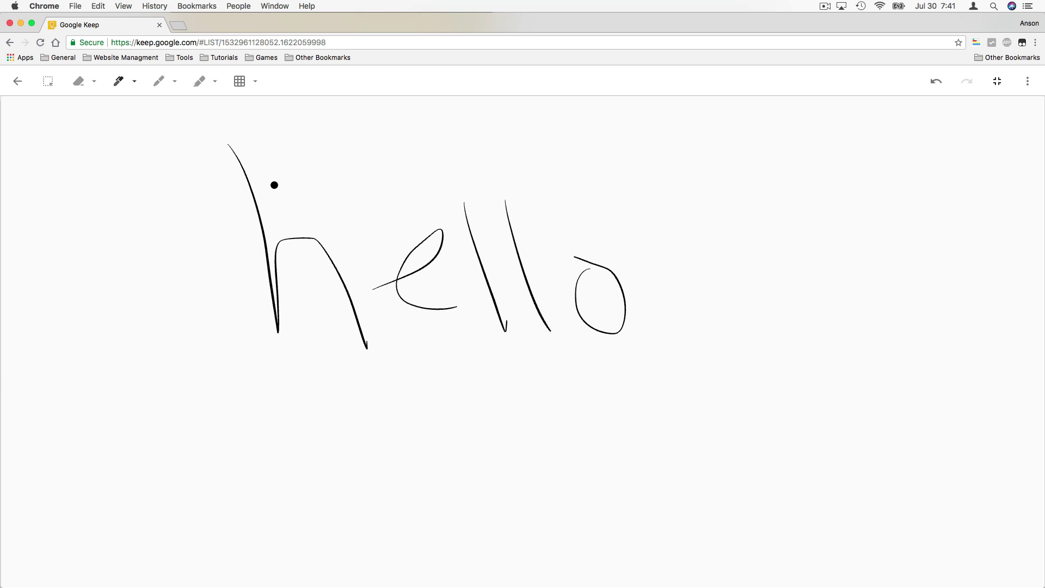
pyautogui.click(17, 83)
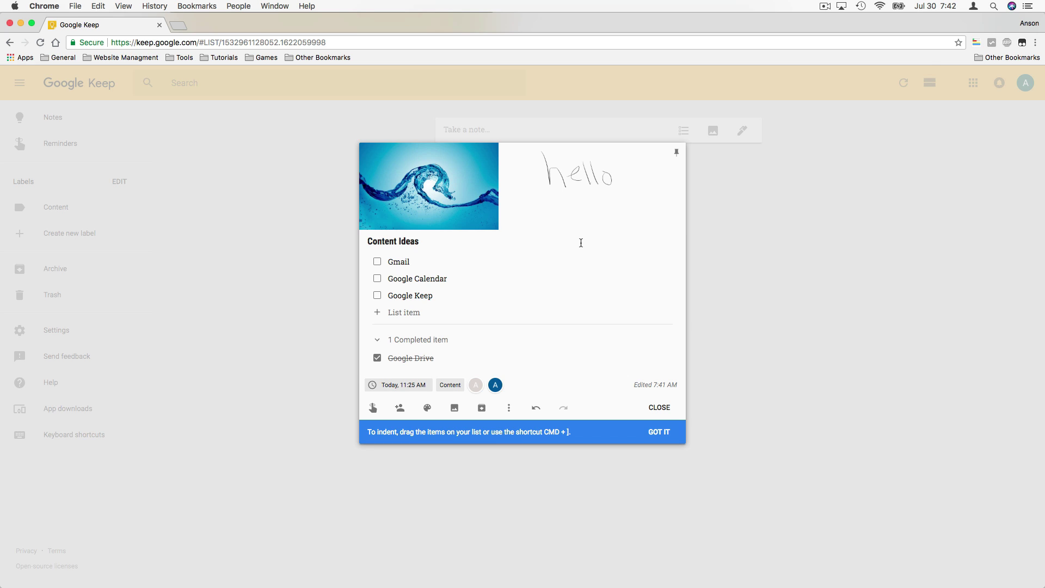
# Step: Make a copy of the Content Ideas note, close it and reopen the original note that carries the reminder
pyautogui.click(509, 408)
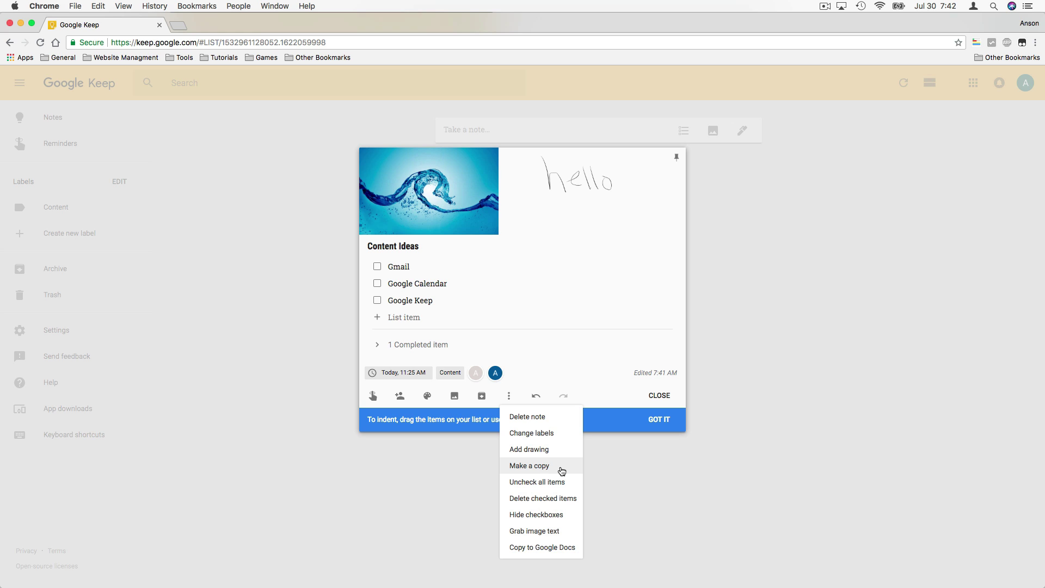
pyautogui.click(561, 469)
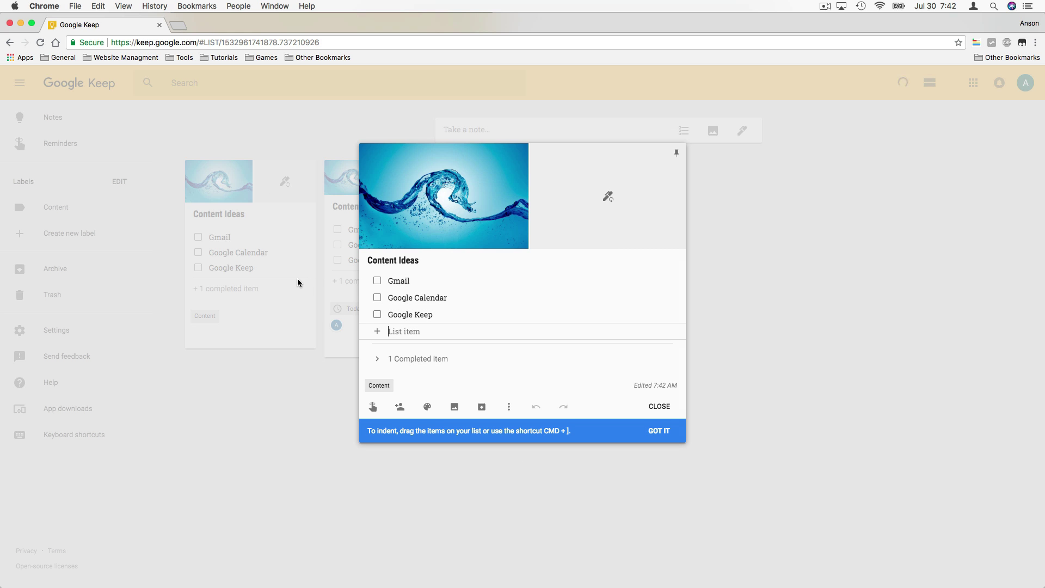
pyautogui.click(663, 393)
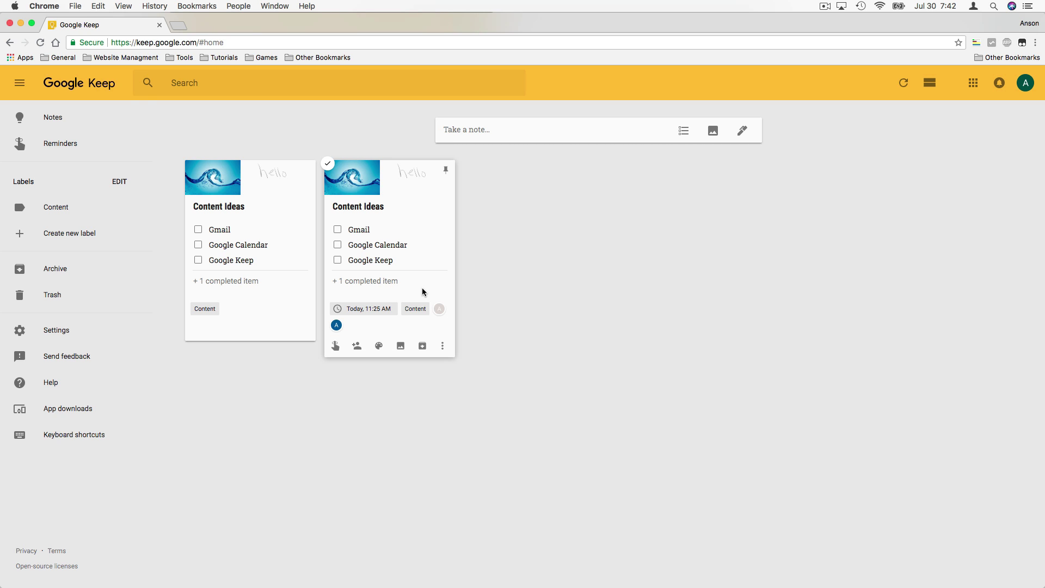
pyautogui.click(418, 250)
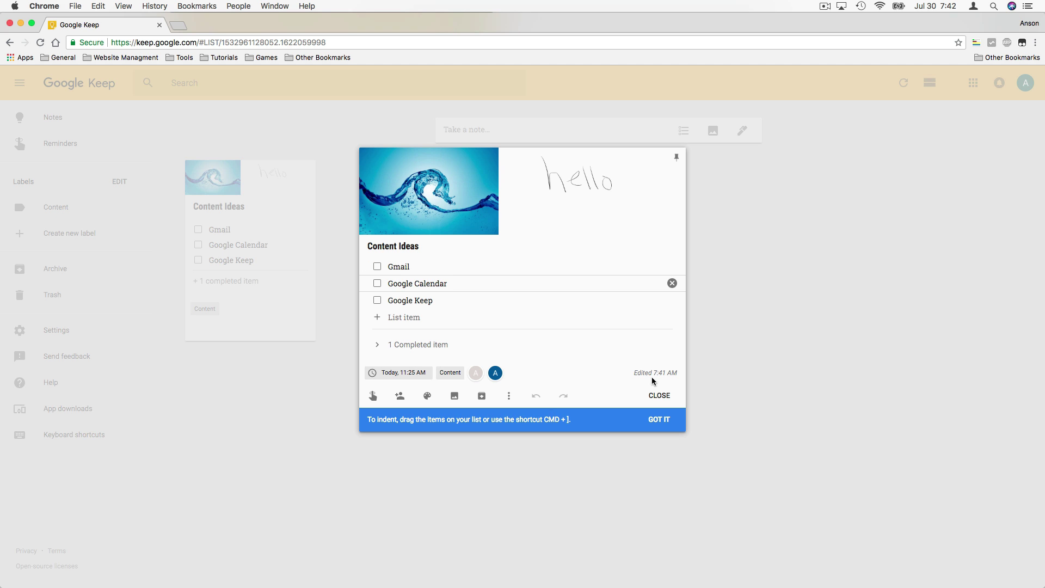
# Step: Expand the completed items of the Content Ideas note and hide its checkboxes so the list turns into plain text
pyautogui.click(508, 397)
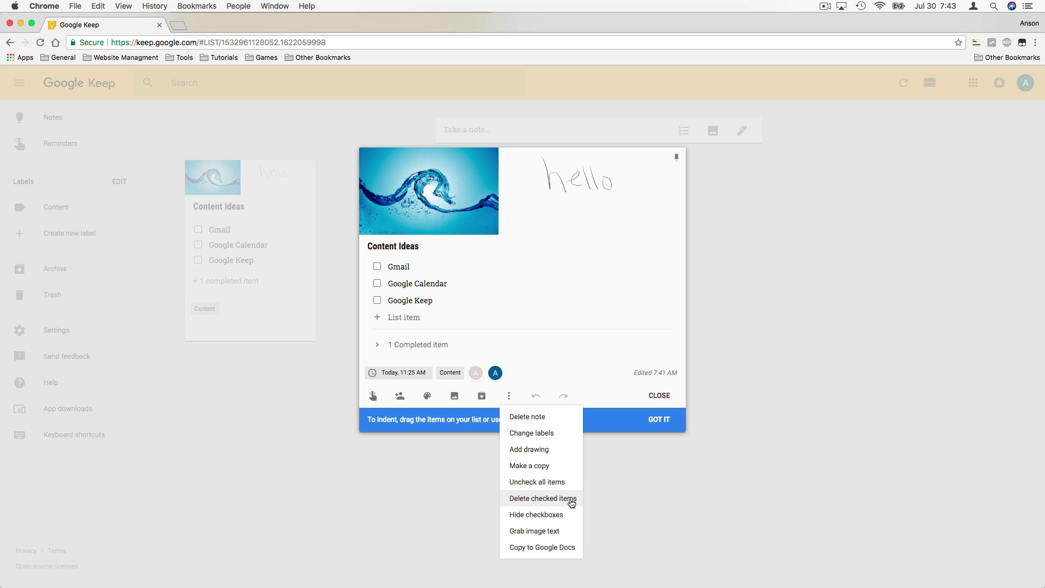
pyautogui.click(375, 346)
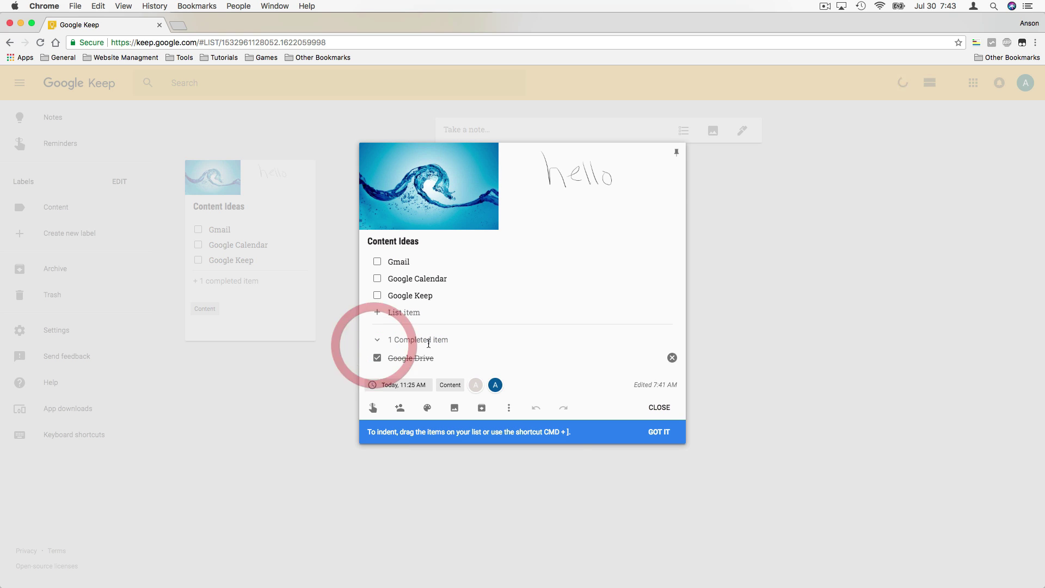
pyautogui.click(509, 408)
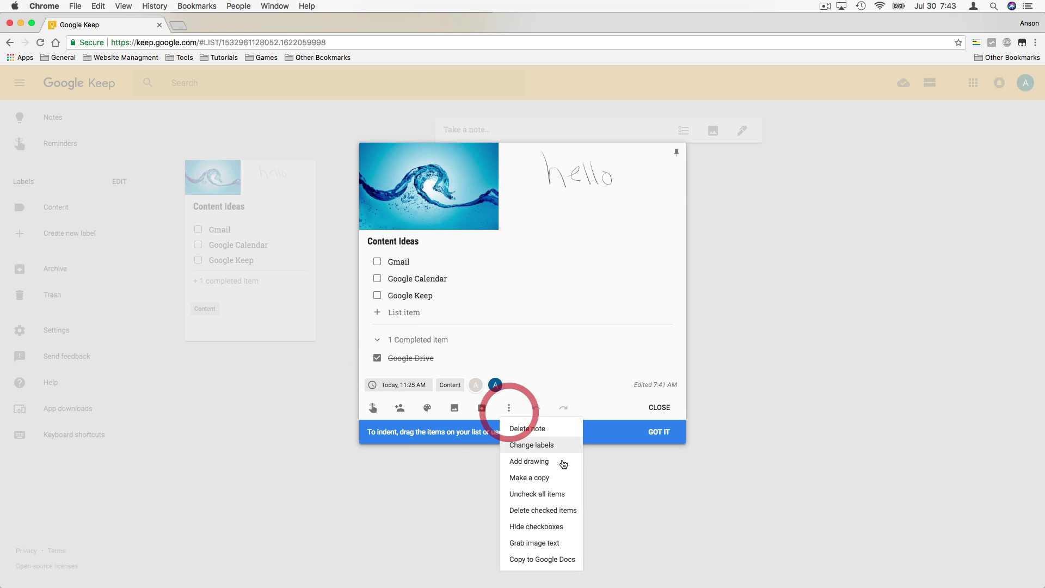
pyautogui.click(567, 526)
pyautogui.click(618, 329)
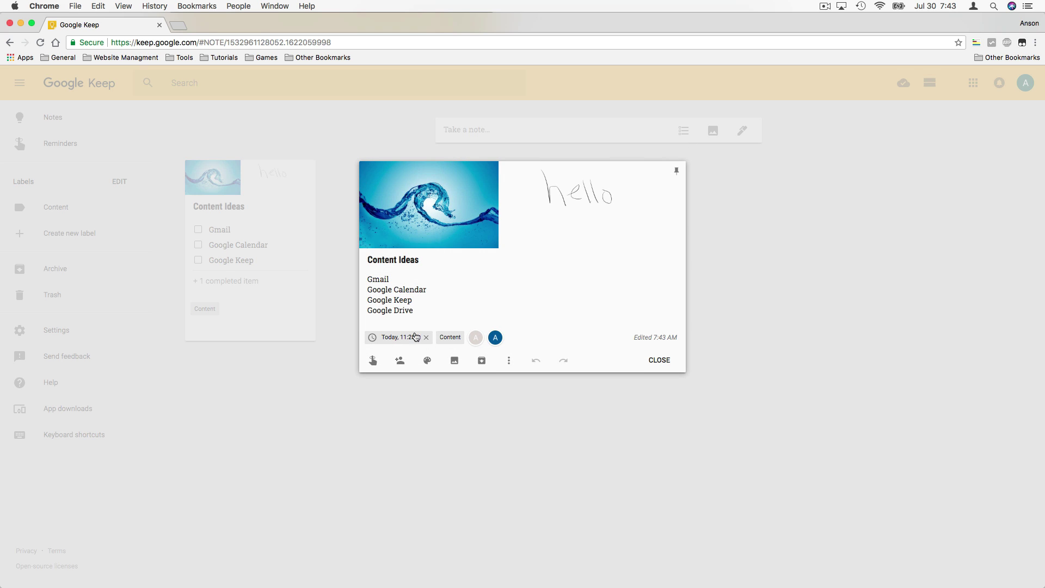
# Step: Show the checkboxes on the note again and tick off Google Drive as completed
pyautogui.click(509, 361)
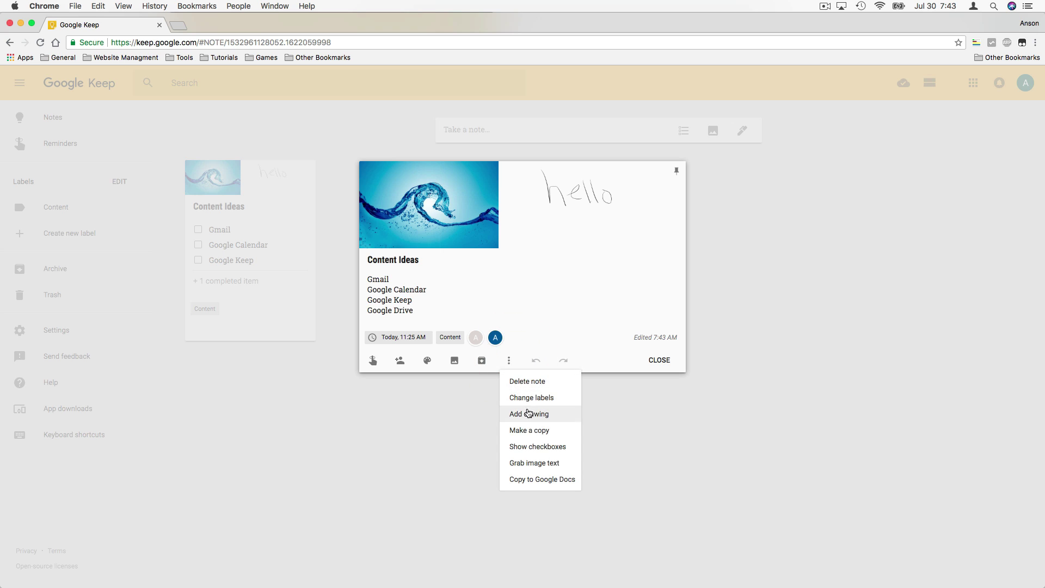
pyautogui.click(545, 441)
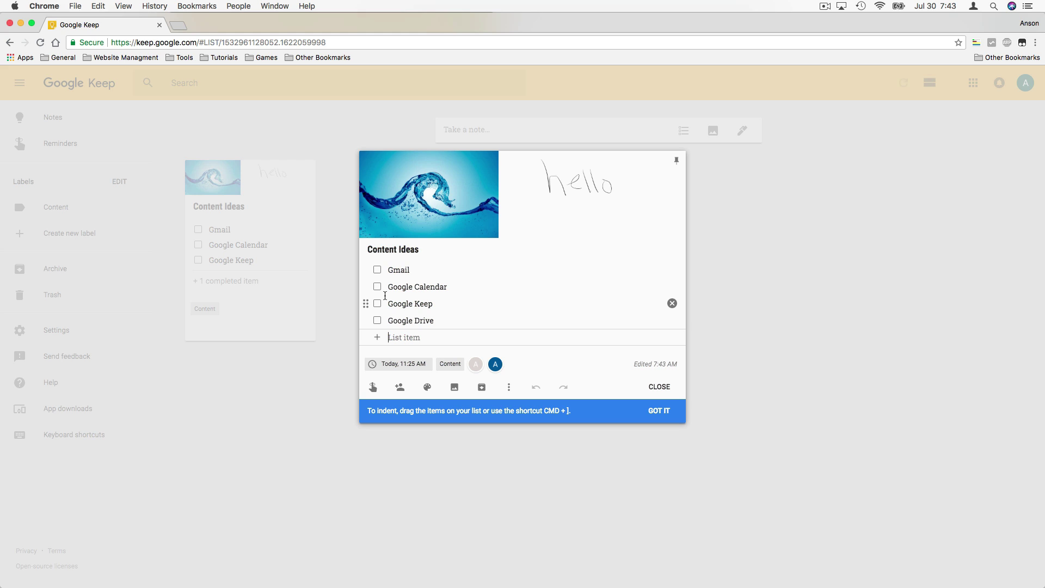
pyautogui.click(376, 322)
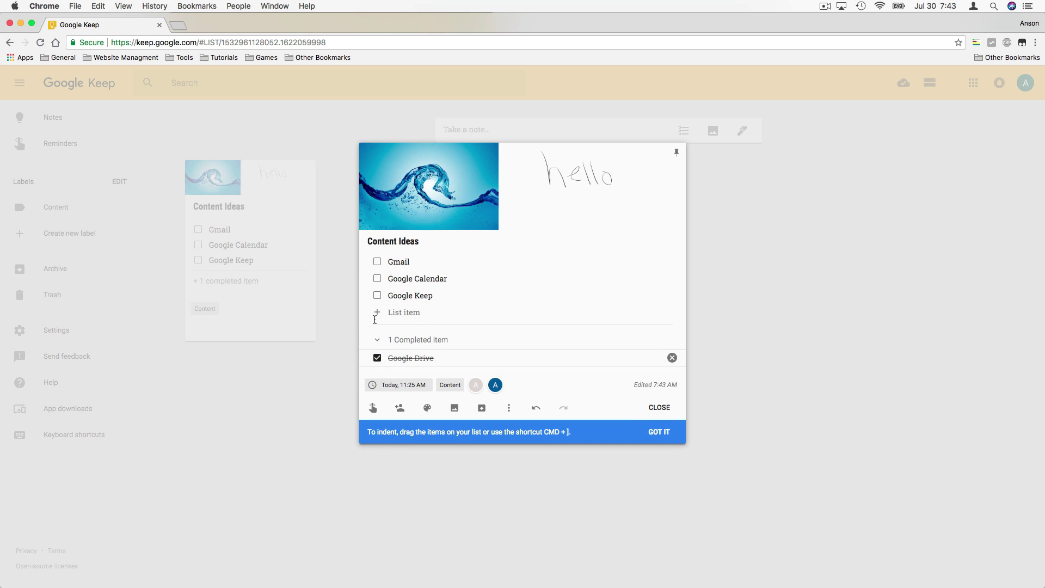
# Step: Grab the image text from the note's picture and drawing, and highlight the added list items to compare them with their sources
pyautogui.click(508, 406)
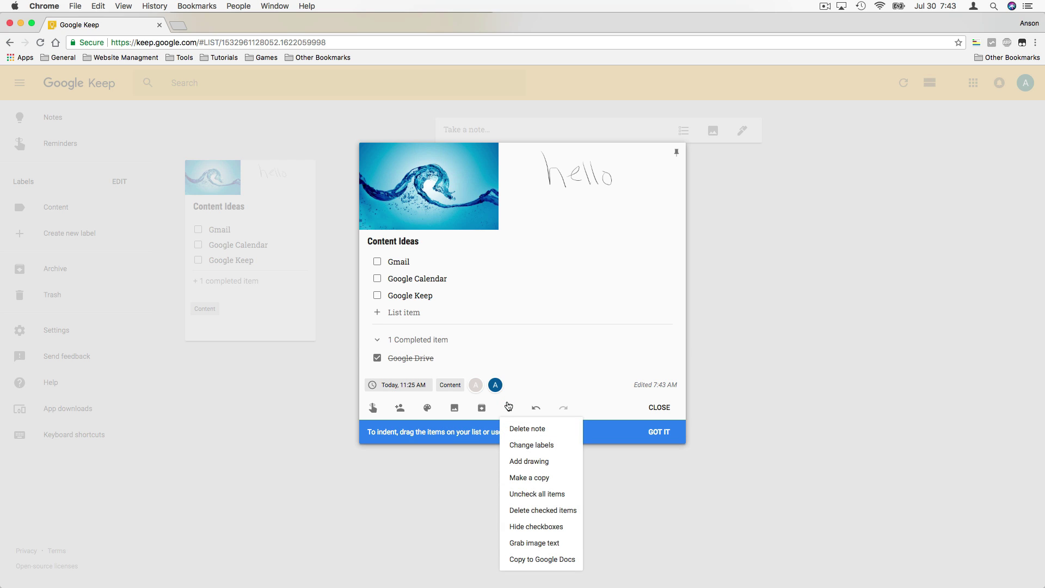
pyautogui.click(536, 545)
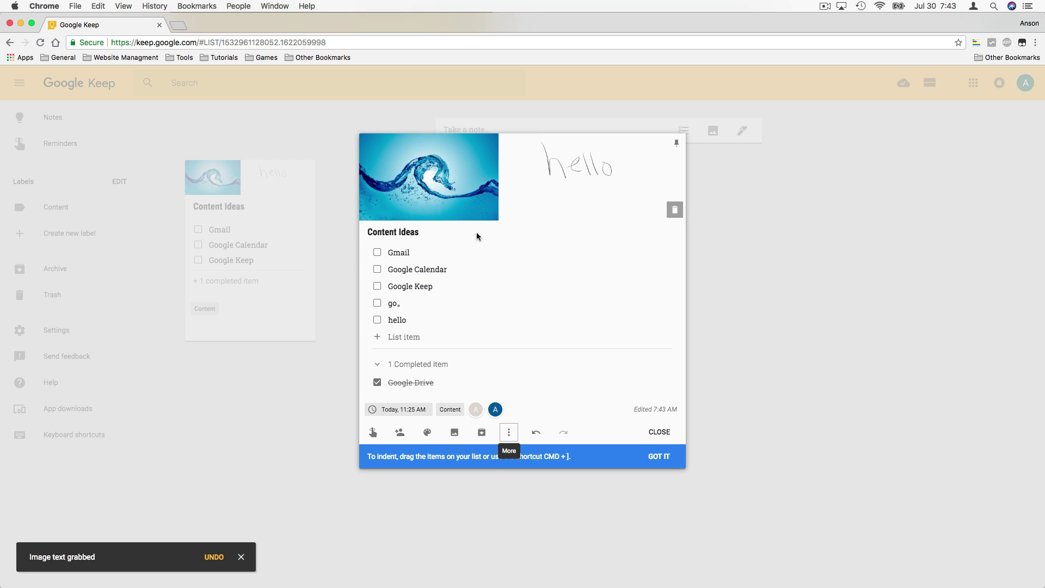
pyautogui.doubleClick(398, 319)
pyautogui.click(408, 320)
pyautogui.doubleClick(396, 303)
pyautogui.click(398, 303)
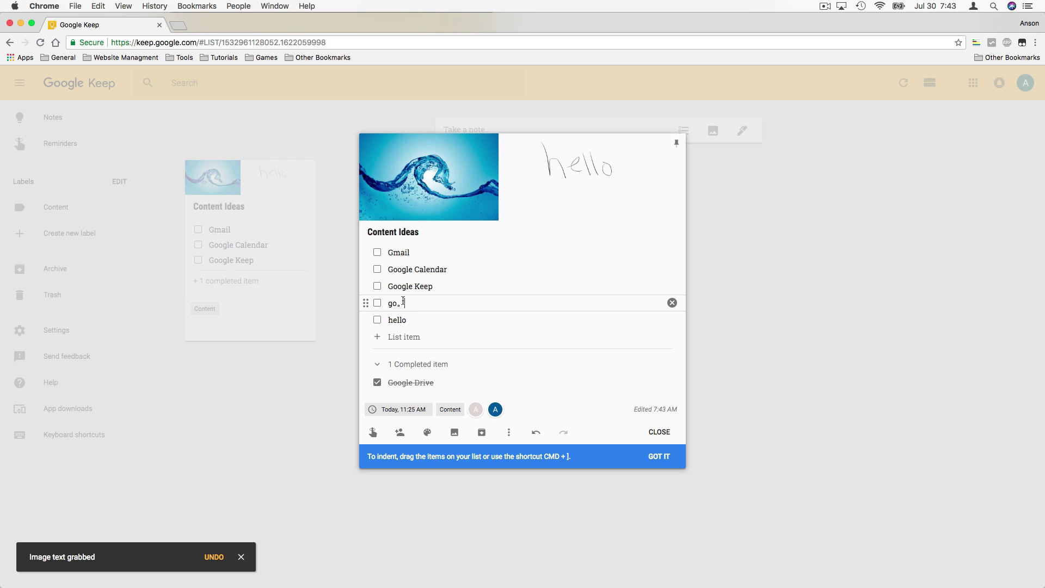
pyautogui.doubleClick(393, 303)
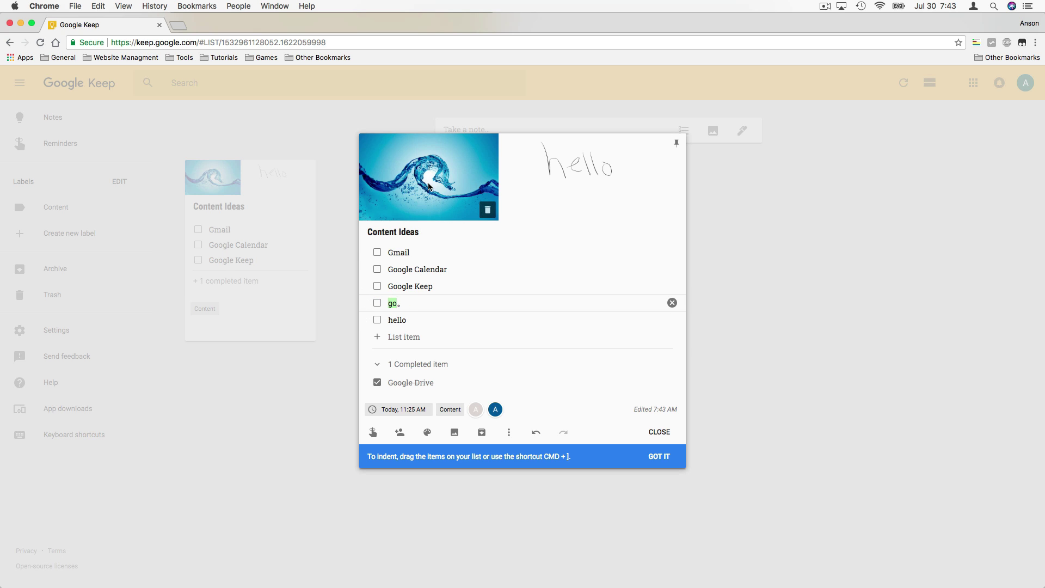
pyautogui.moveTo(414, 325); pyautogui.dragTo(403, 324)
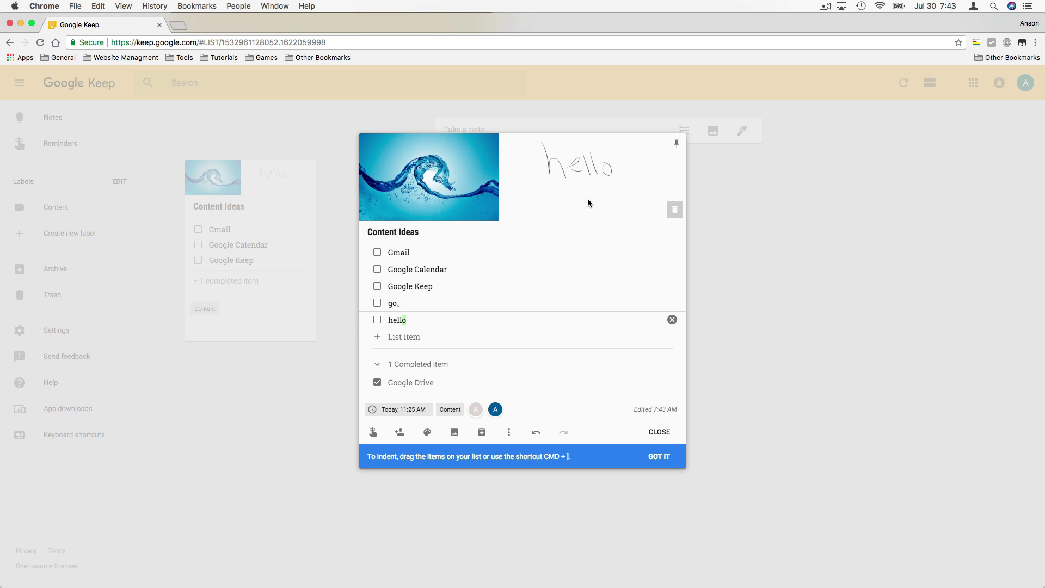
# Step: Delete the two list items grabbed from the images so Google Keep is the last unchecked item
pyautogui.doubleClick(408, 320)
pyautogui.press('BackSpace')
pyautogui.press('BackSpace')
pyautogui.press('BackSpace')
pyautogui.press('BackSpace')
pyautogui.press('BackSpace')
pyautogui.press('BackSpace')
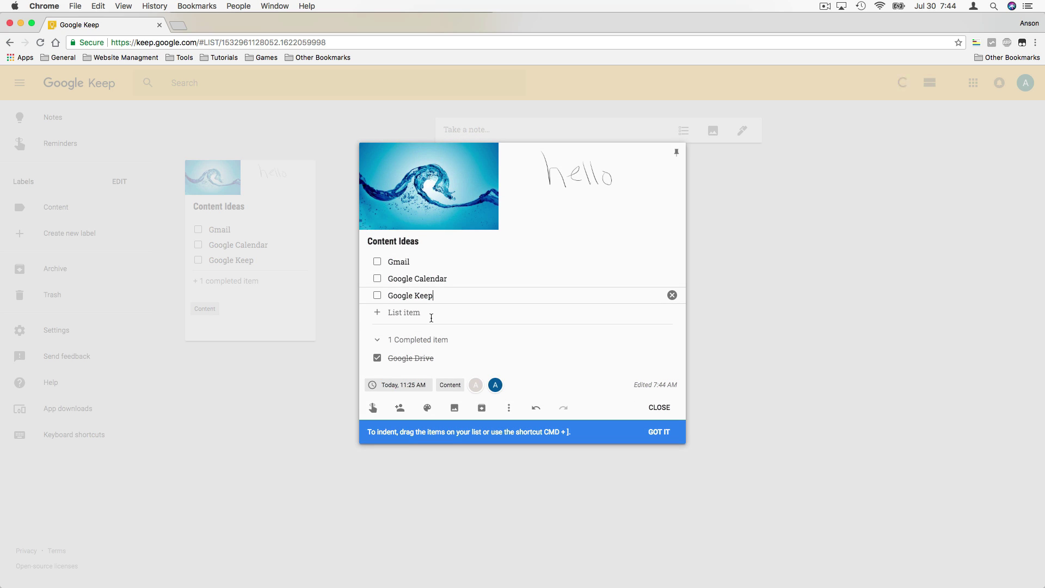
# Step: Copy the note to Google Docs, then go to drive.google.com/drive/recent in a new tab and open the Content Ideas document
pyautogui.click(509, 408)
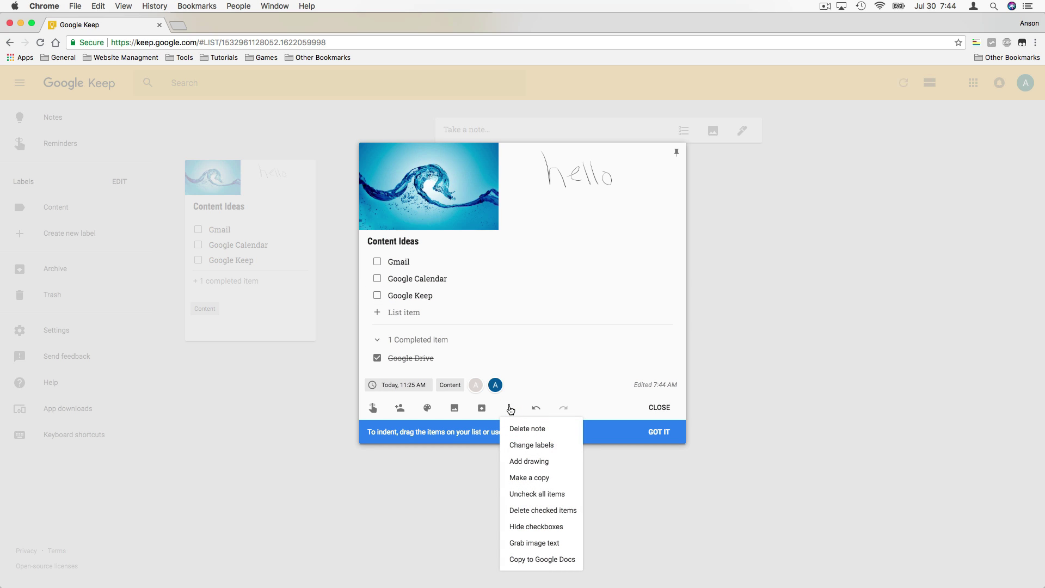
pyautogui.click(580, 565)
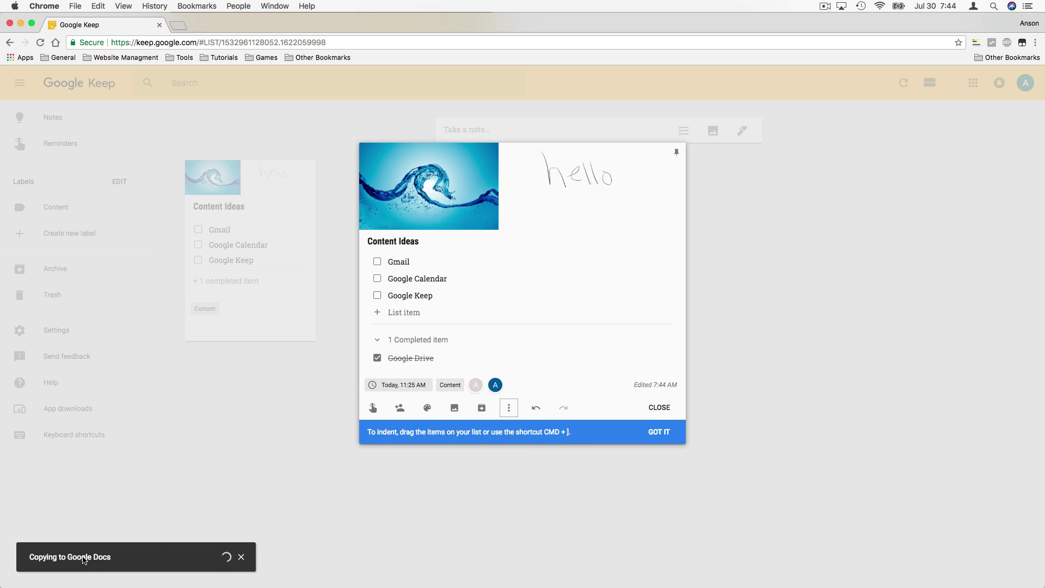
pyautogui.click(178, 26)
pyautogui.write('drive.google.com/drive/recent')
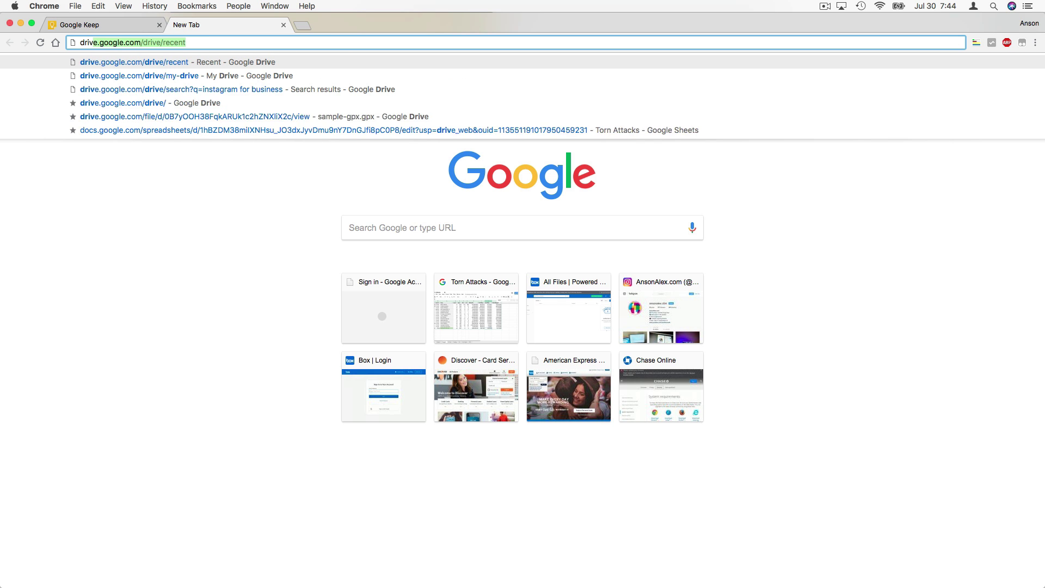
pyautogui.press('Return')
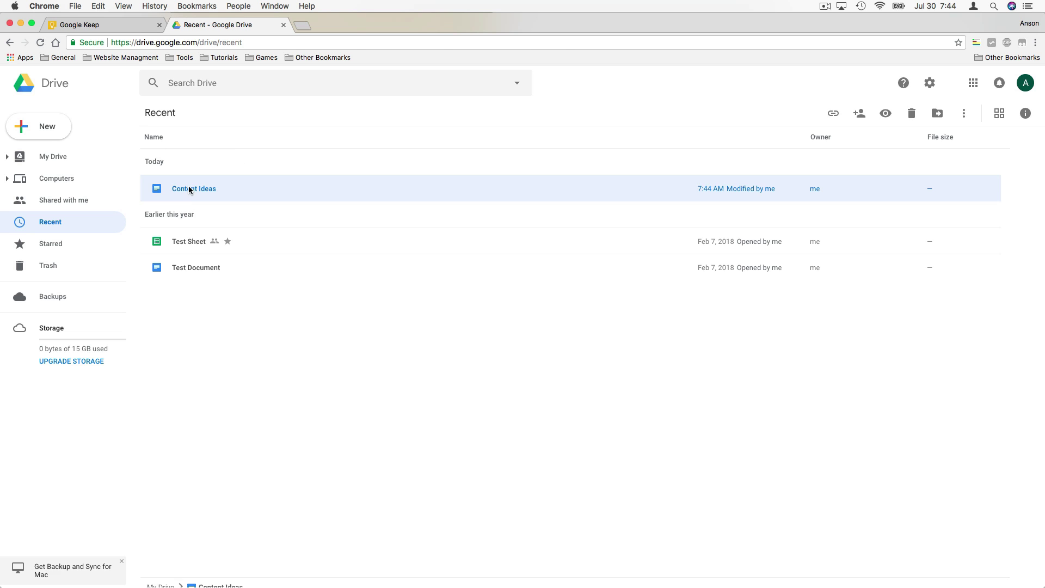
pyautogui.doubleClick(188, 191)
pyautogui.click(136, 25)
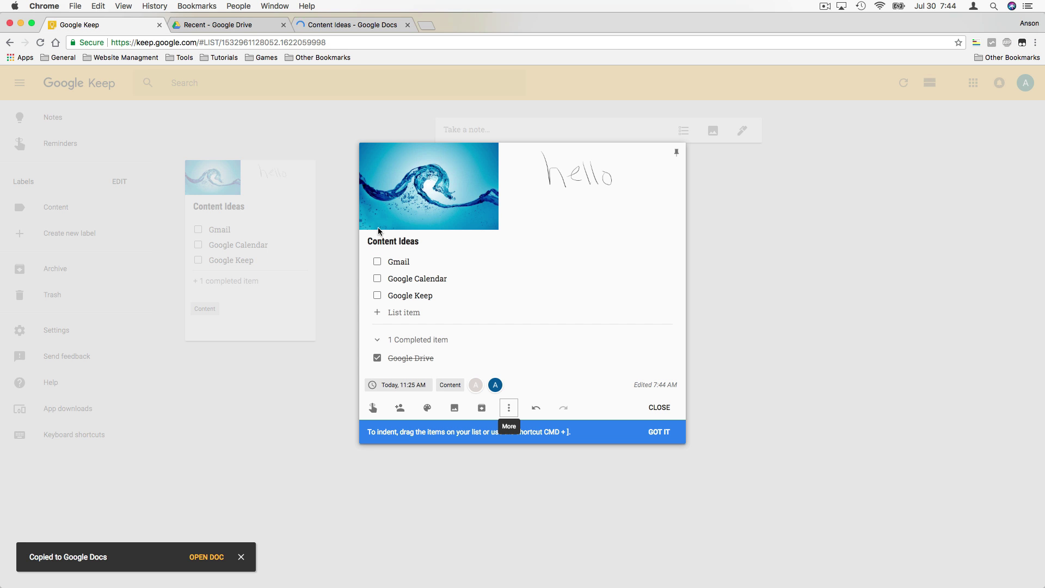
pyautogui.click(338, 25)
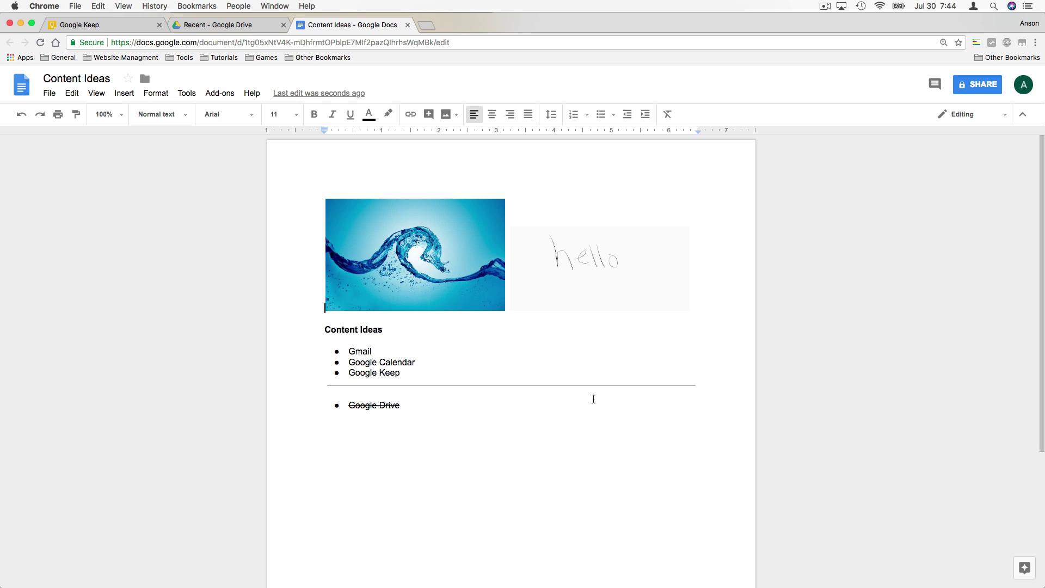
# Step: Show the Keep notepad beside the document and insert the first Content Ideas note after the Google Drive bullet
pyautogui.click(601, 400)
pyautogui.click(213, 93)
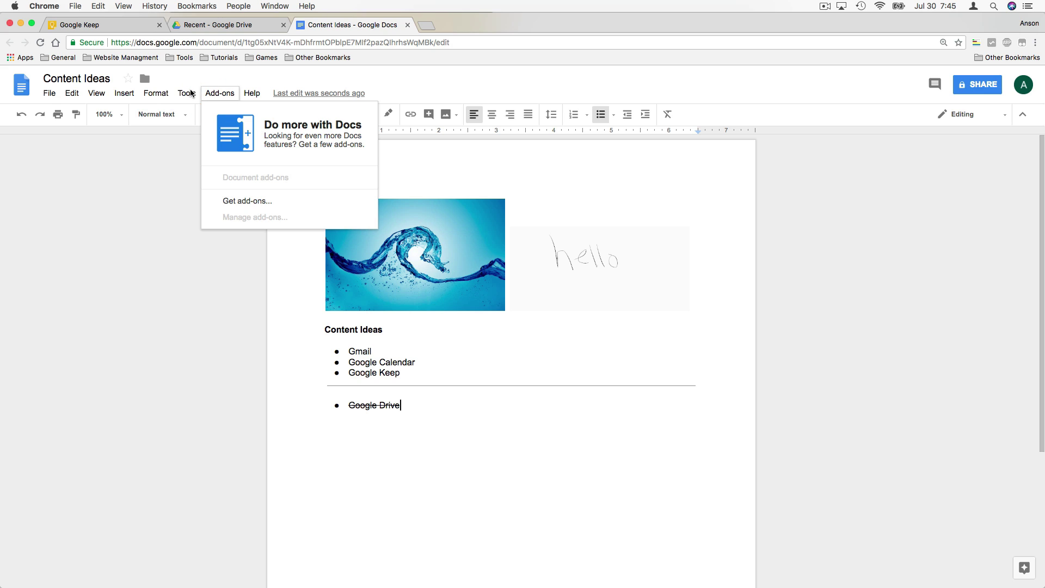
pyautogui.moveTo(179, 97)
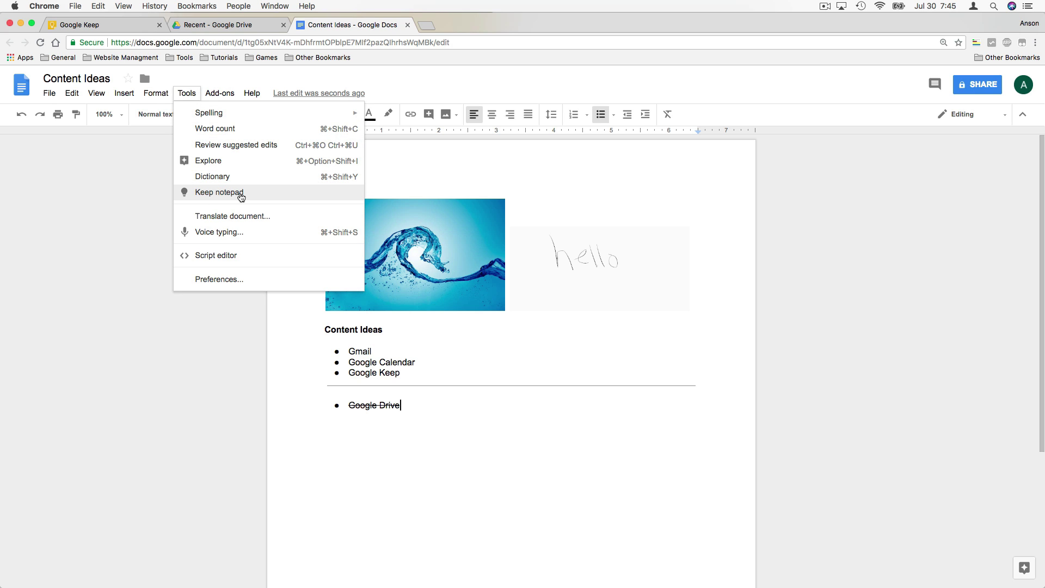
pyautogui.click(253, 196)
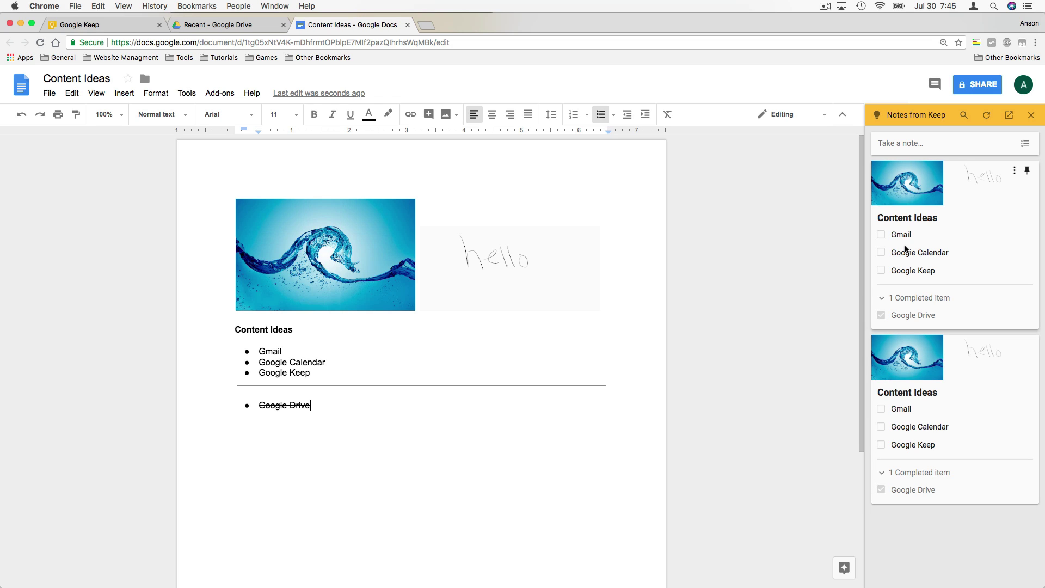
pyautogui.moveTo(913, 191); pyautogui.dragTo(303, 448)
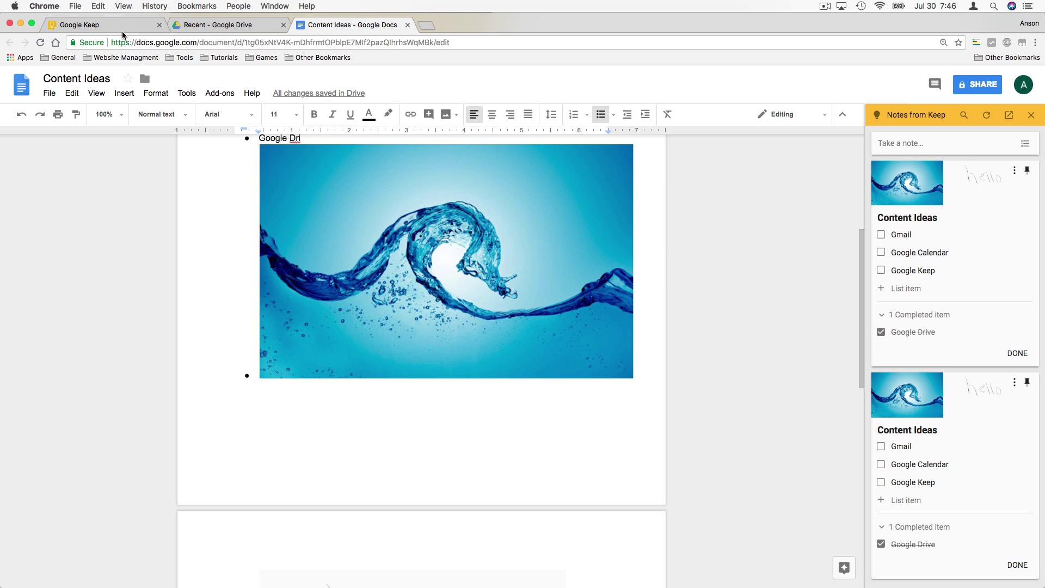
# Step: Switch back to Google Keep and close the original Content Ideas note
pyautogui.click(103, 24)
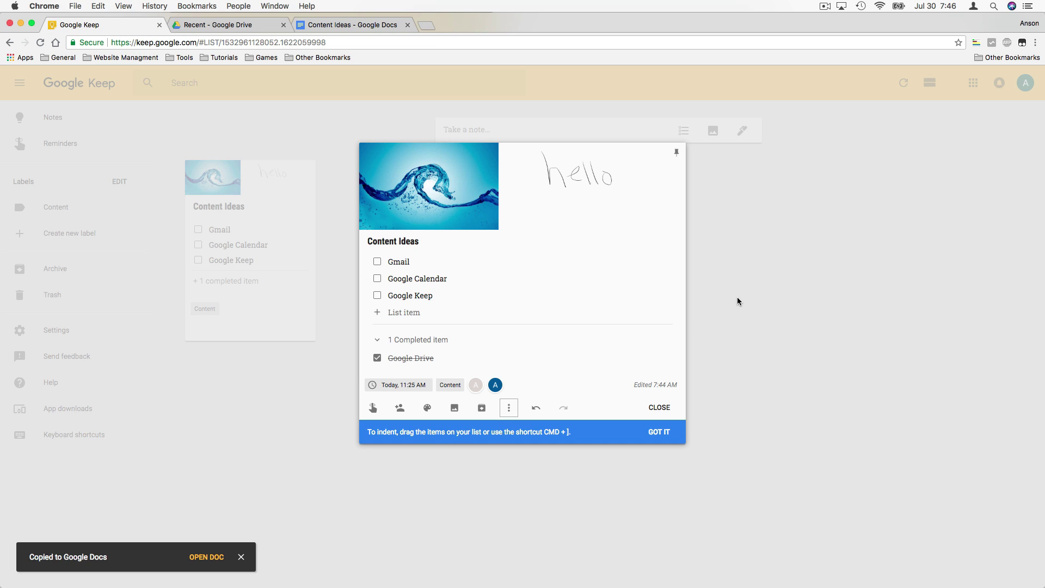
pyautogui.click(512, 412)
pyautogui.click(530, 376)
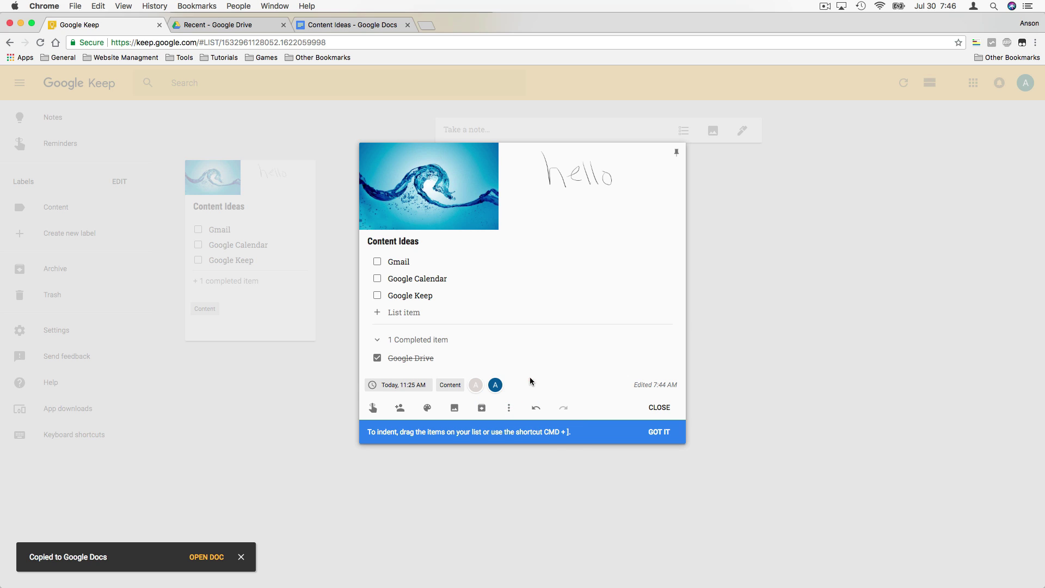
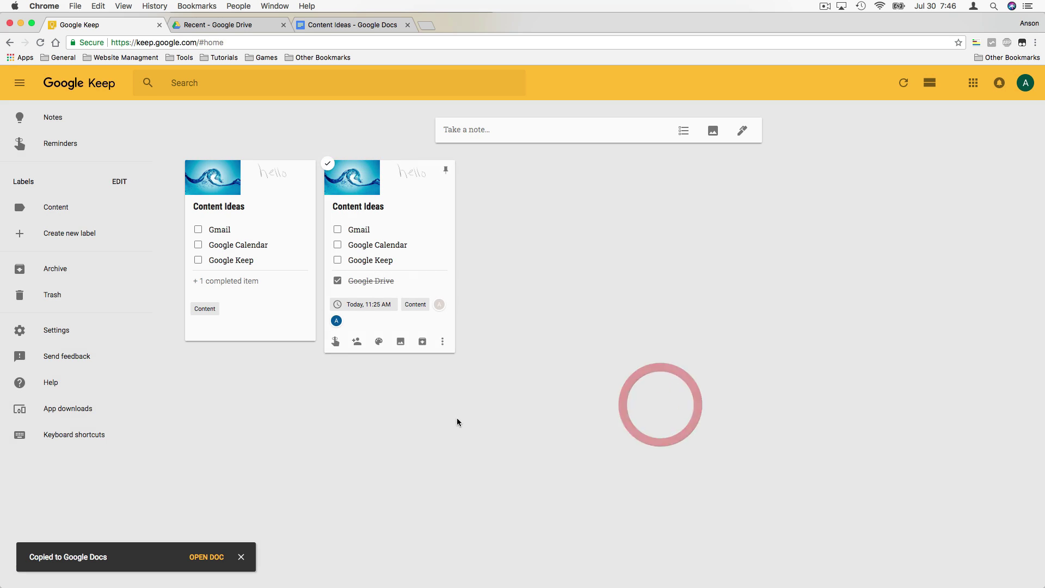
pyautogui.click(457, 420)
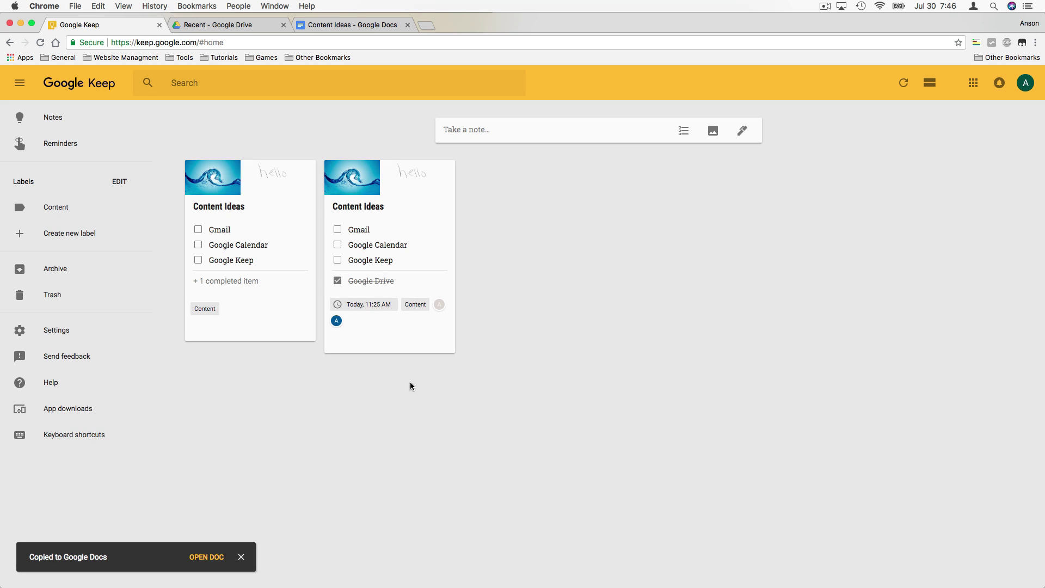
# Step: Open the copied Content Ideas note without a reminder and delete its wave image and hello drawing
pyautogui.click(272, 307)
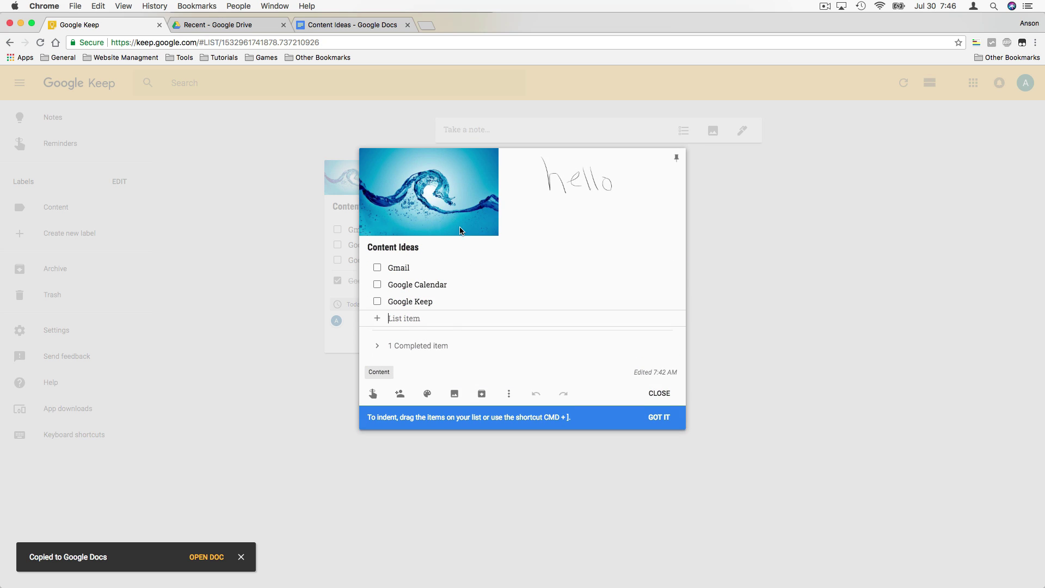
pyautogui.click(485, 224)
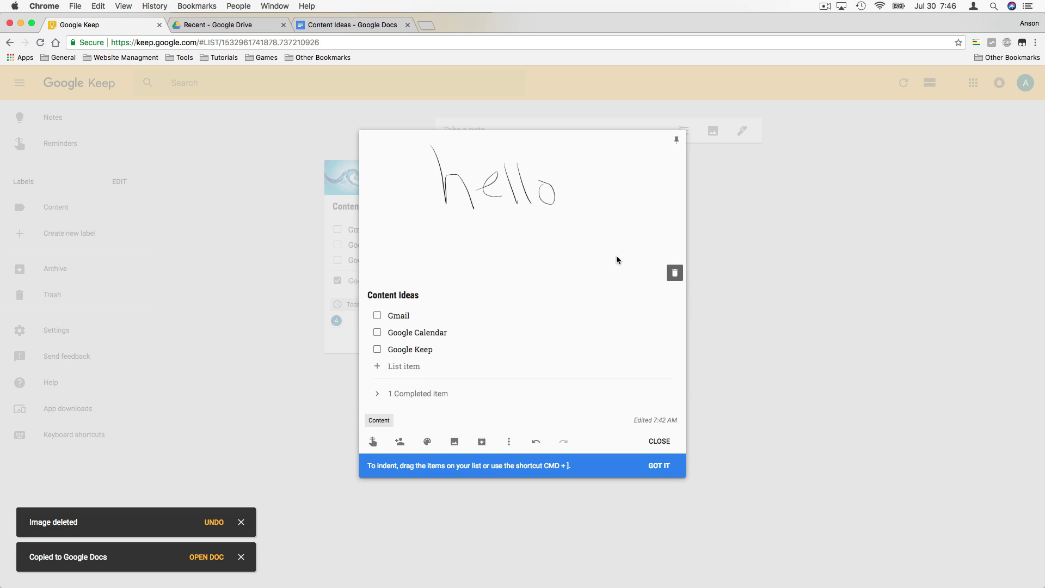
pyautogui.click(675, 273)
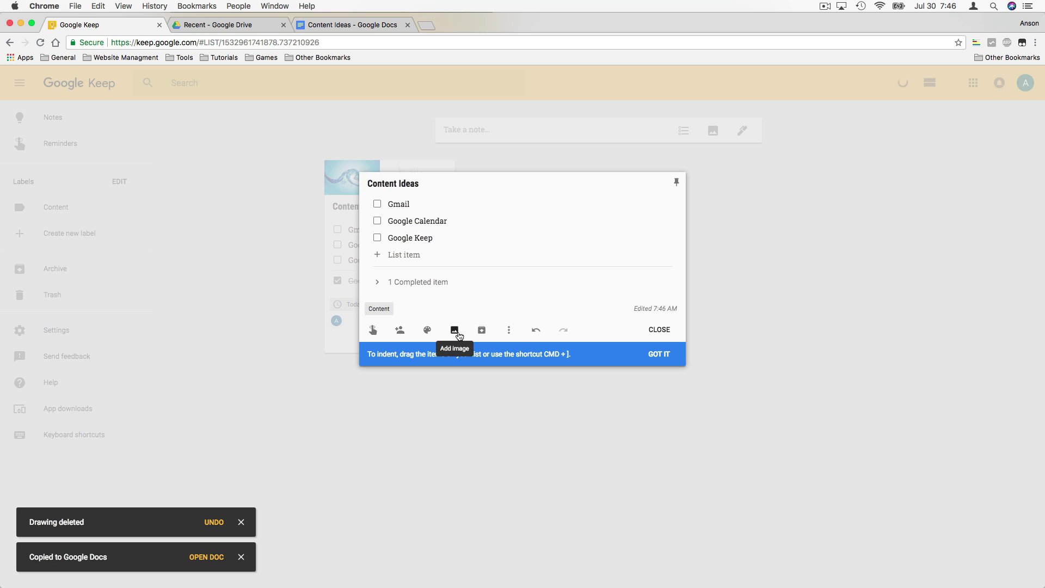
# Step: Add the green wallpaper image ending in 003864.jpg from the Desktop Backgrounds folder to the copied note
pyautogui.click(455, 331)
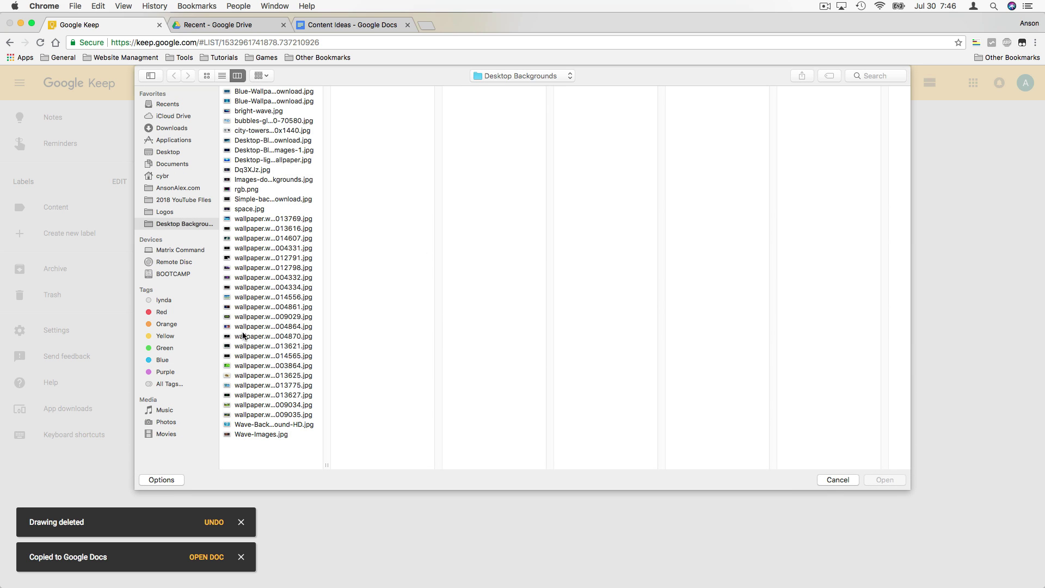
pyautogui.click(244, 365)
pyautogui.click(867, 480)
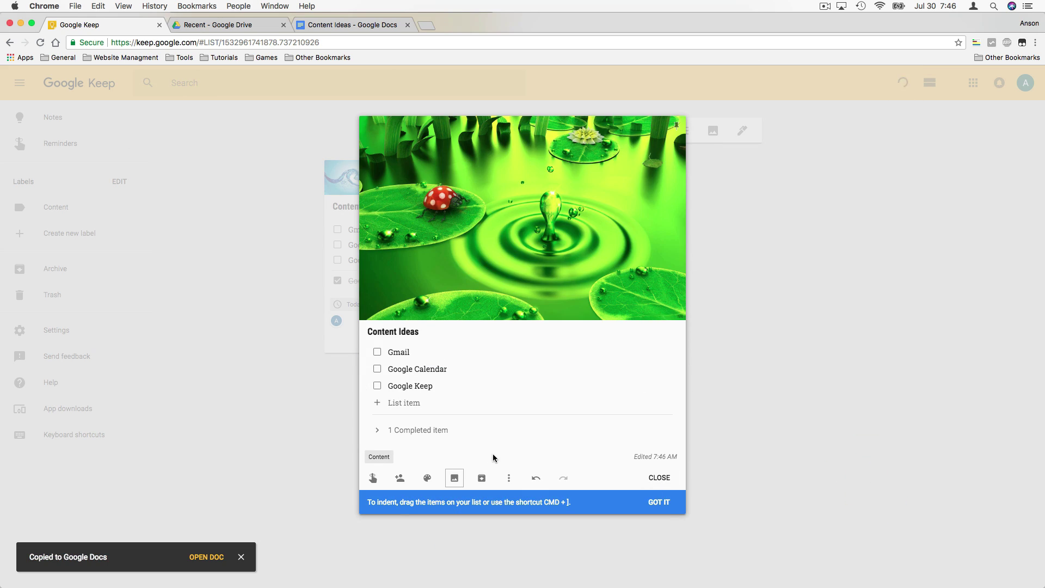
# Step: Replace the Content label on the copied note with a new label named Images and close the note
pyautogui.click(511, 478)
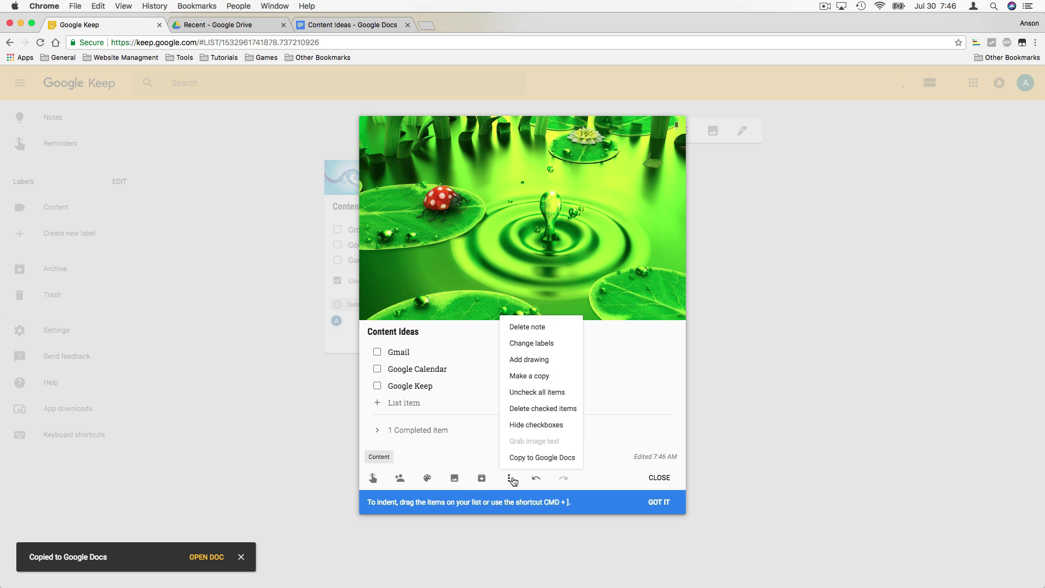
pyautogui.click(543, 343)
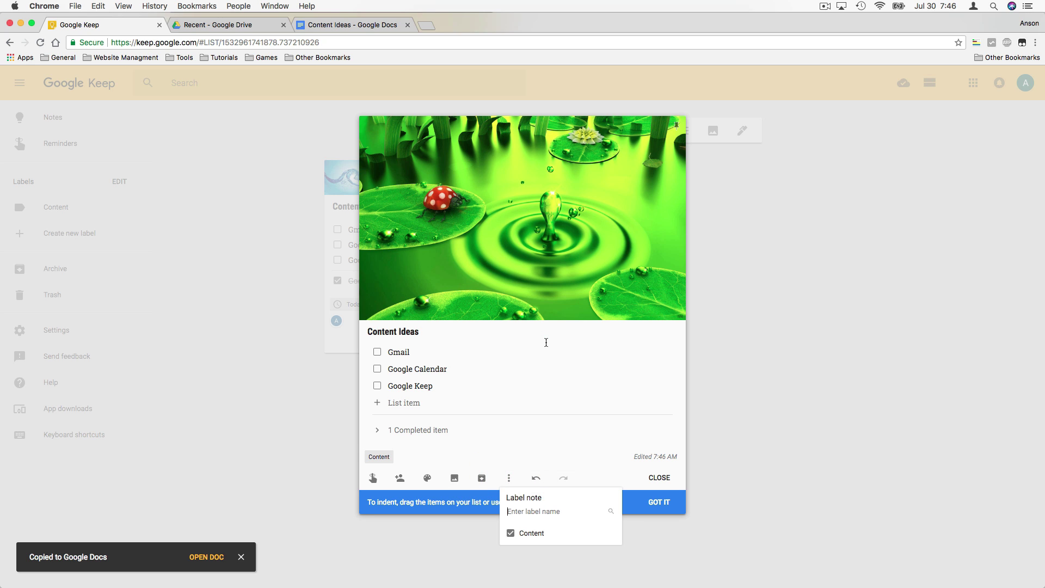
pyautogui.click(512, 533)
pyautogui.click(535, 510)
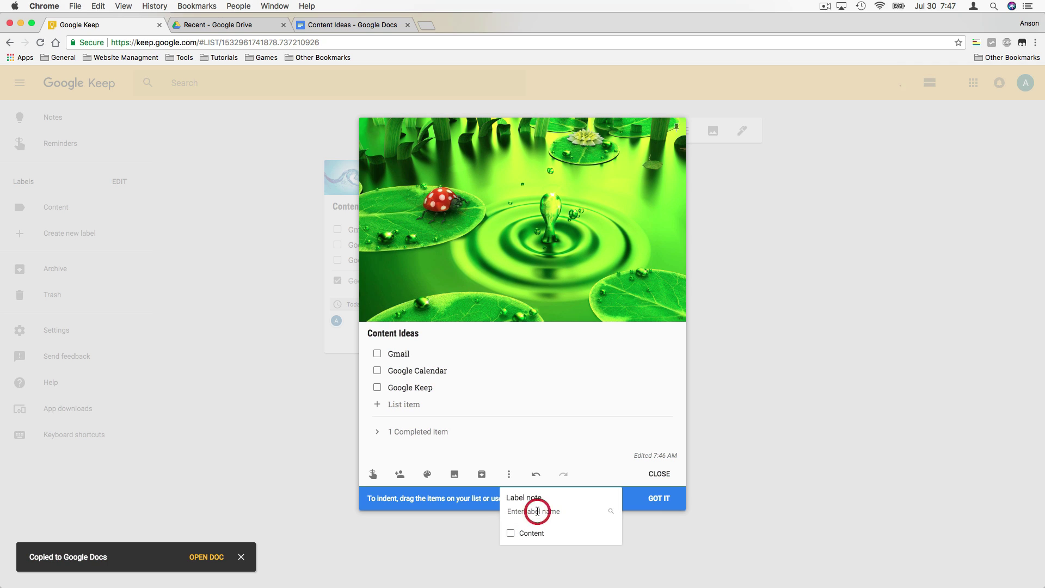
pyautogui.write('Images')
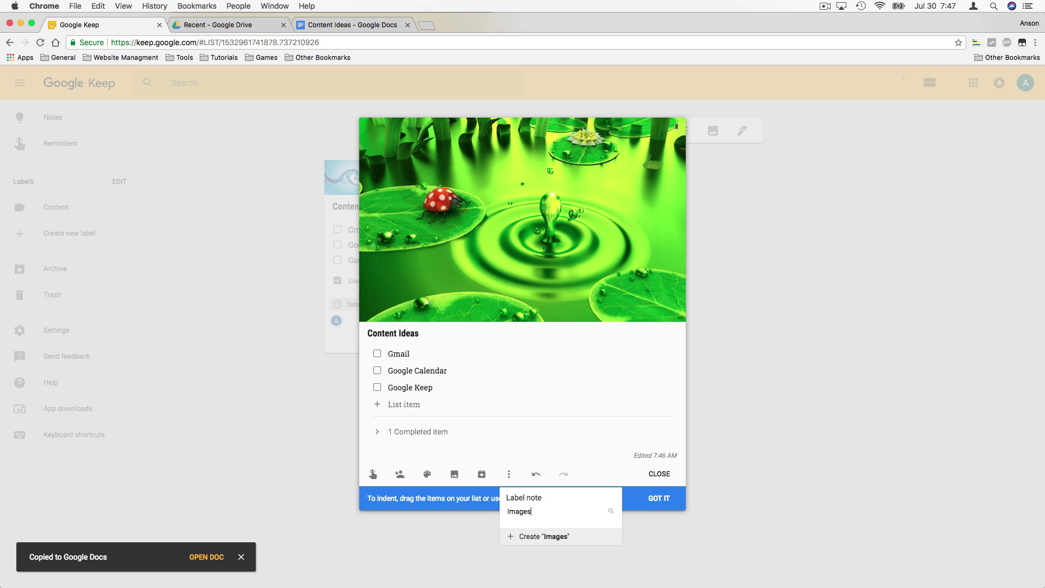
pyautogui.press('Return')
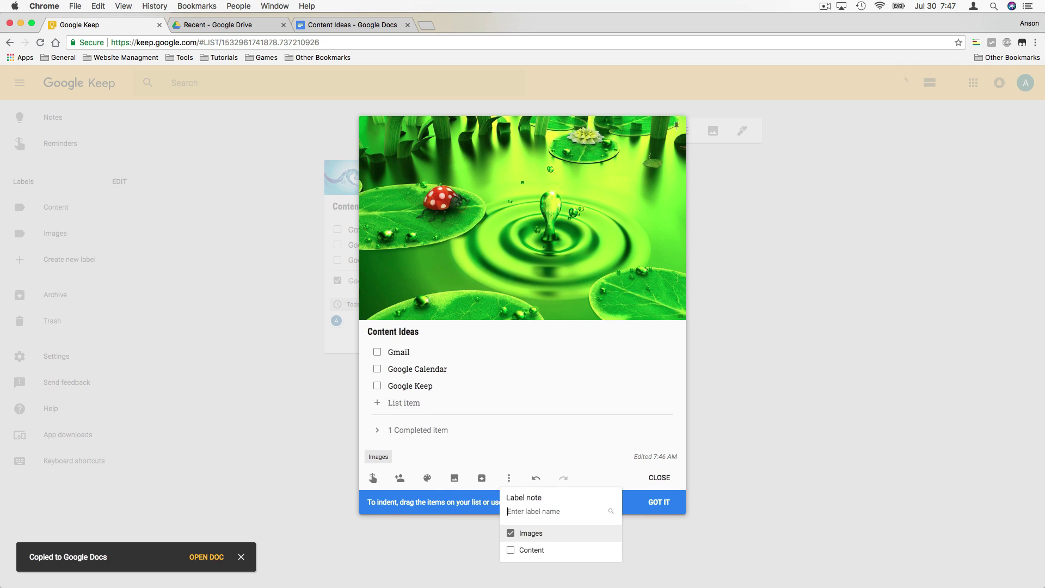
pyautogui.click(649, 499)
pyautogui.click(656, 479)
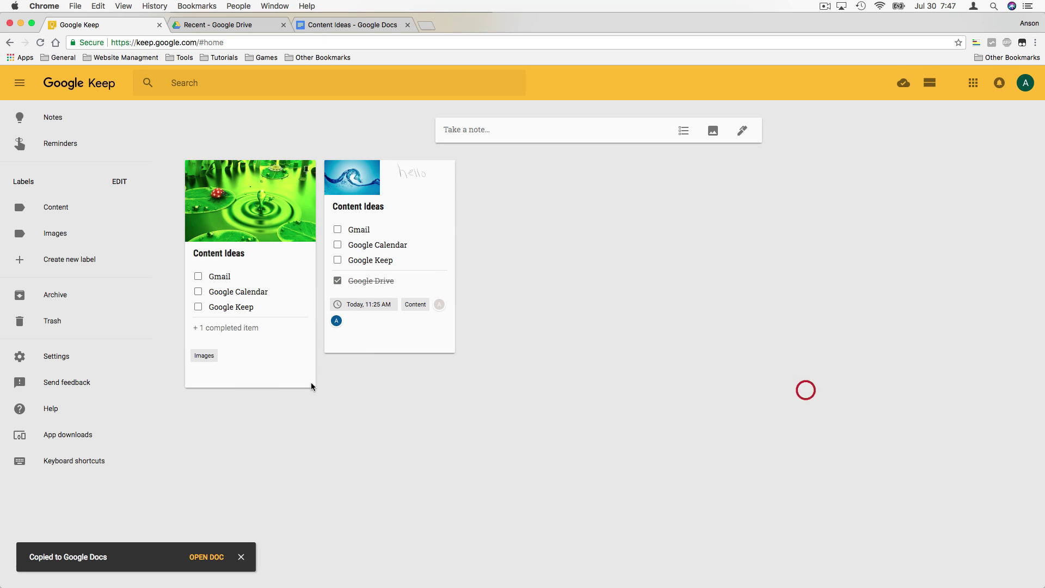
# Step: Reopen the copied note with the green wallpaper and change its title to Images
pyautogui.click(227, 253)
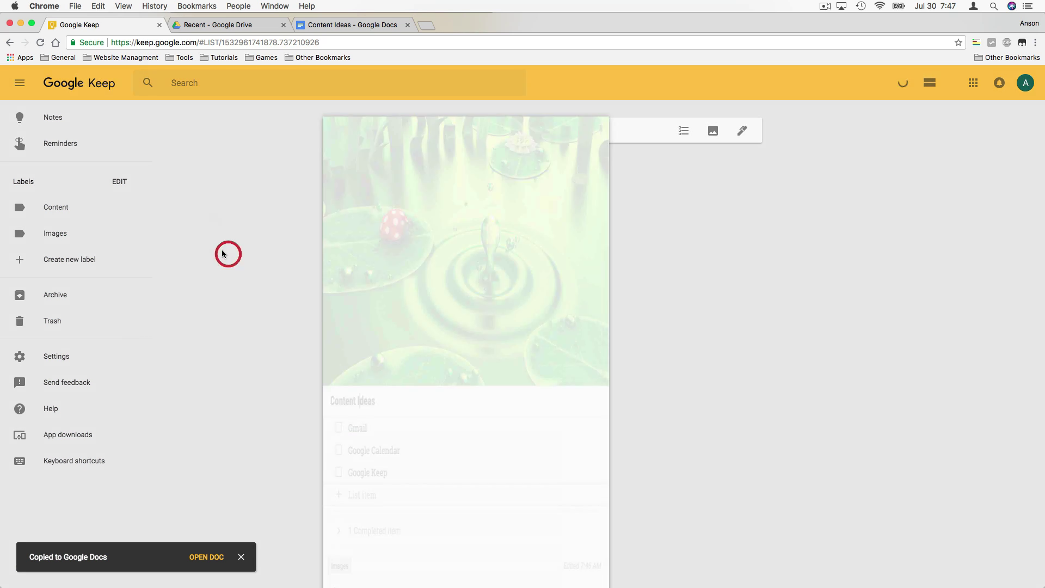
pyautogui.moveTo(428, 327); pyautogui.dragTo(291, 316)
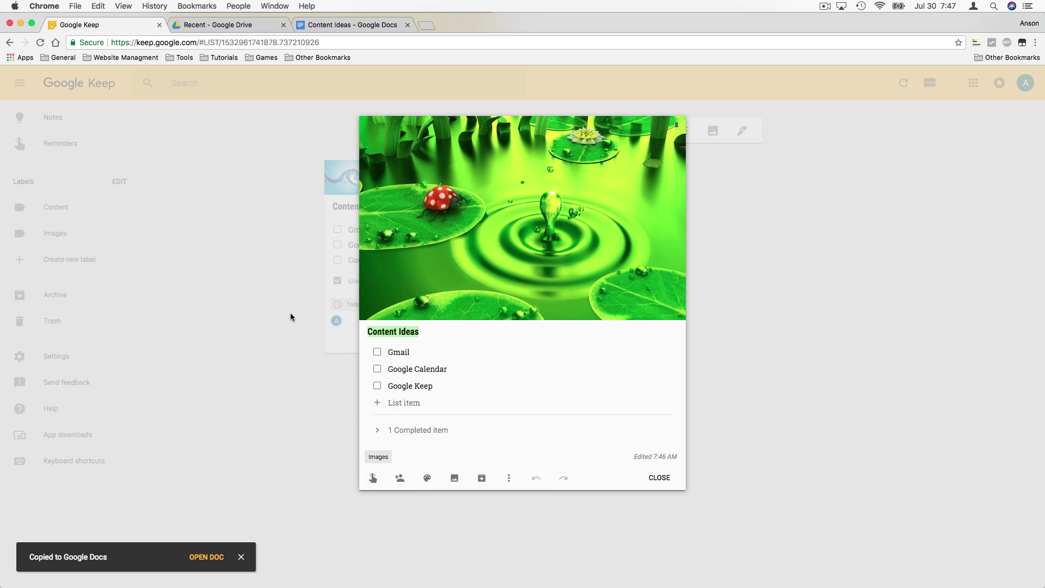
pyautogui.write('Image')
pyautogui.press('BackSpace')
pyautogui.write('ges')
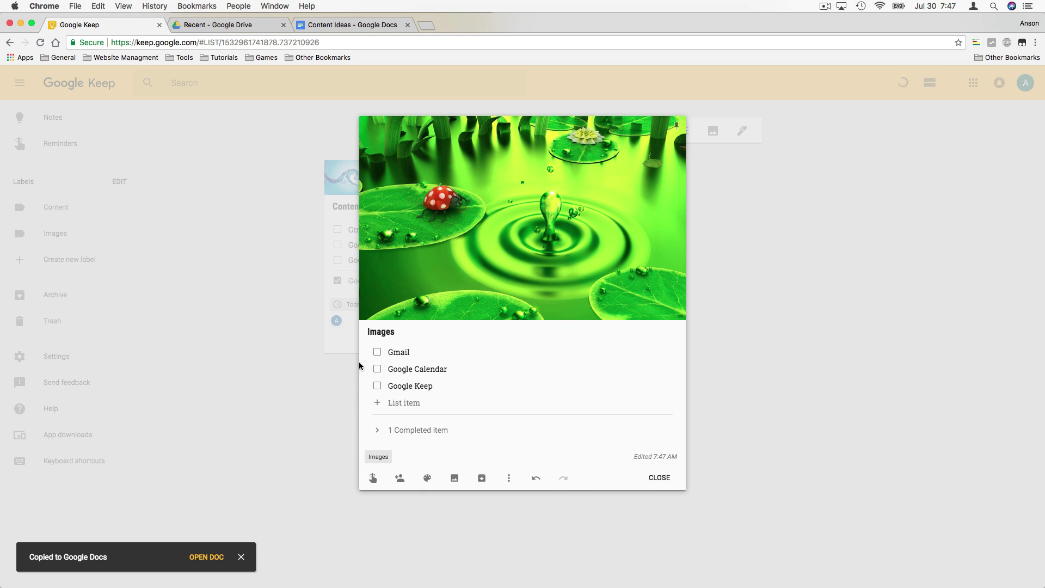
# Step: Delete the unchecked Google Keep, Google Calendar and Gmail items from the Images note and close it
pyautogui.moveTo(443, 386); pyautogui.dragTo(350, 325)
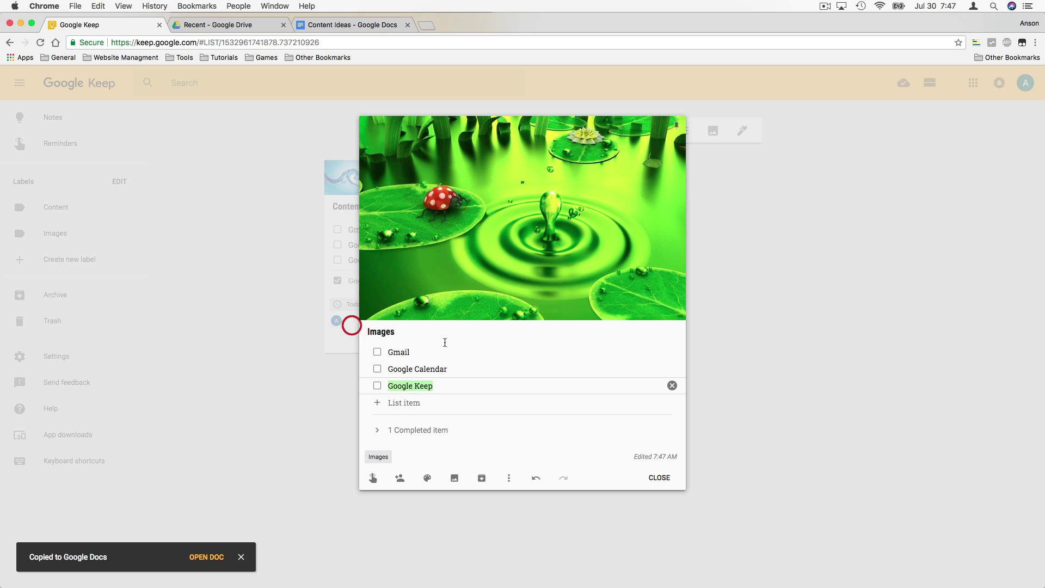
pyautogui.press('BackSpace')
pyautogui.click(672, 369)
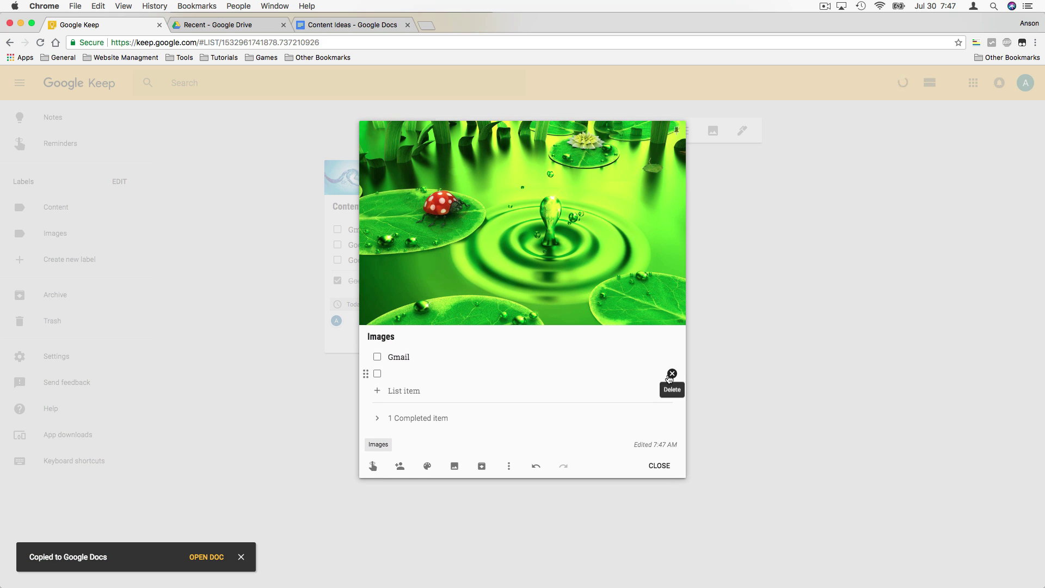
pyautogui.click(671, 373)
pyautogui.click(672, 360)
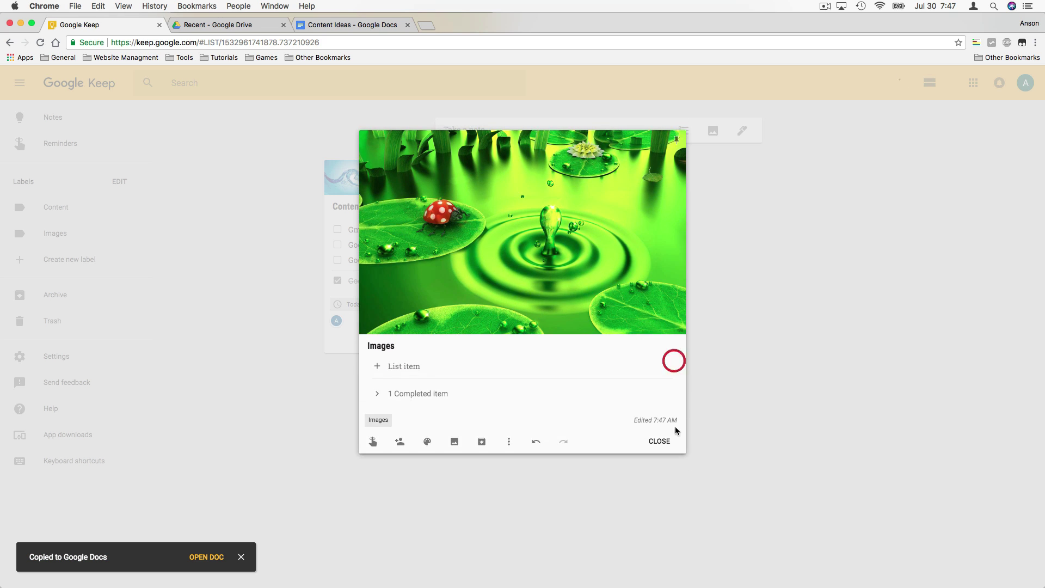
pyautogui.click(661, 441)
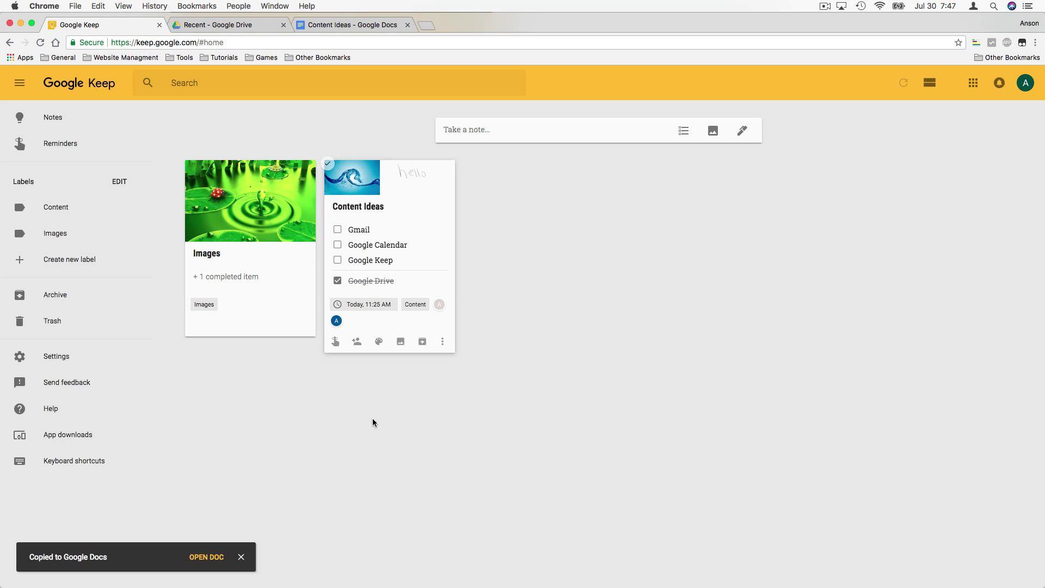
# Step: View the notes under the Images label and under the Content label, and return to all notes
pyautogui.moveTo(209, 312)
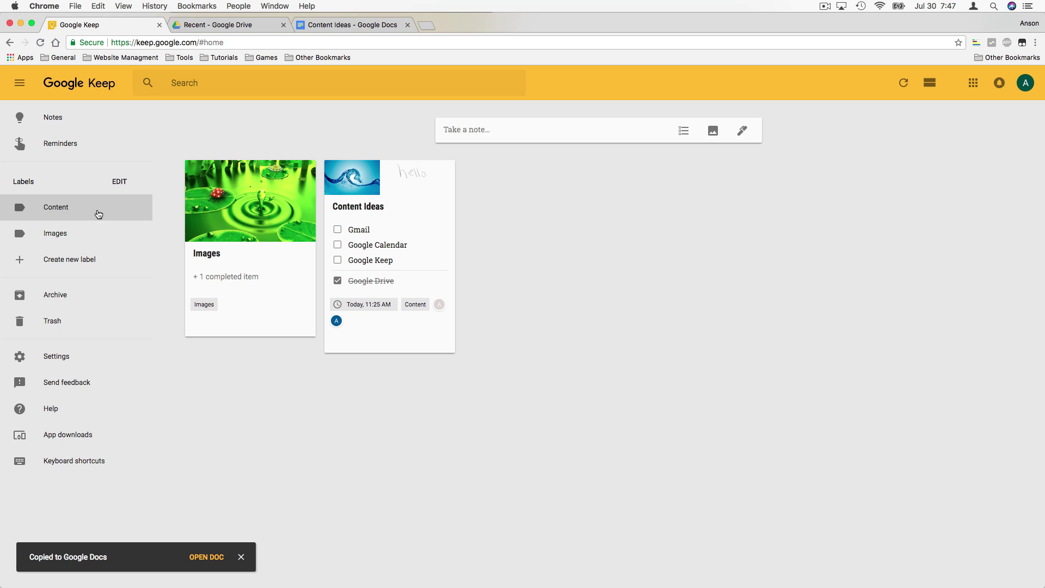
pyautogui.click(76, 240)
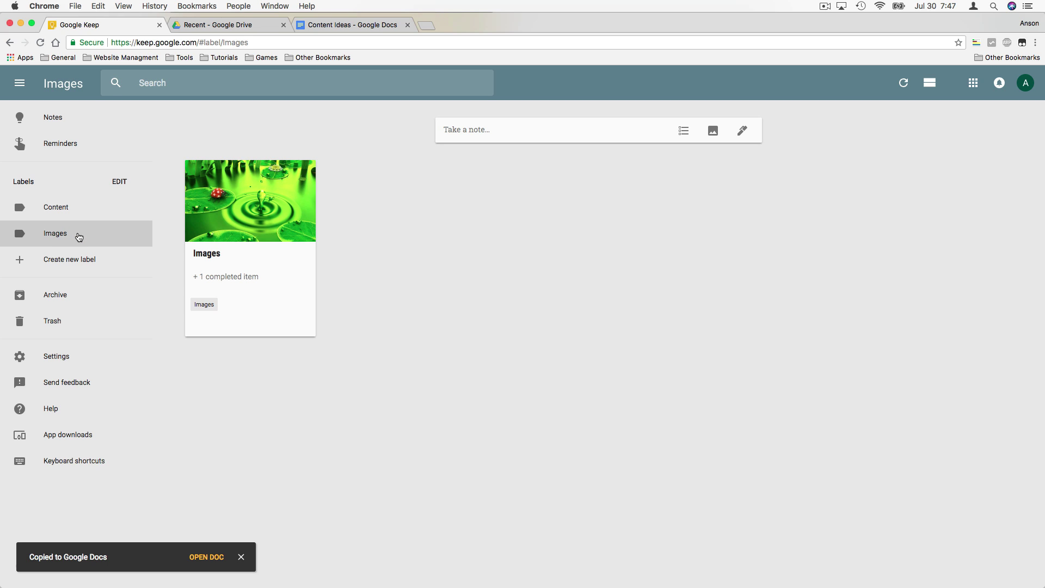
pyautogui.click(84, 211)
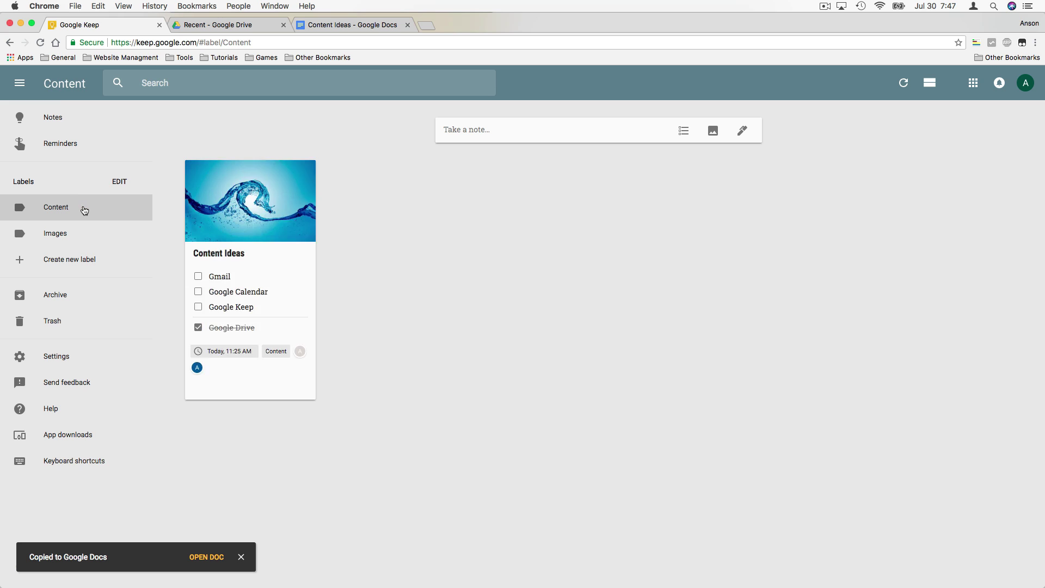
pyautogui.click(78, 121)
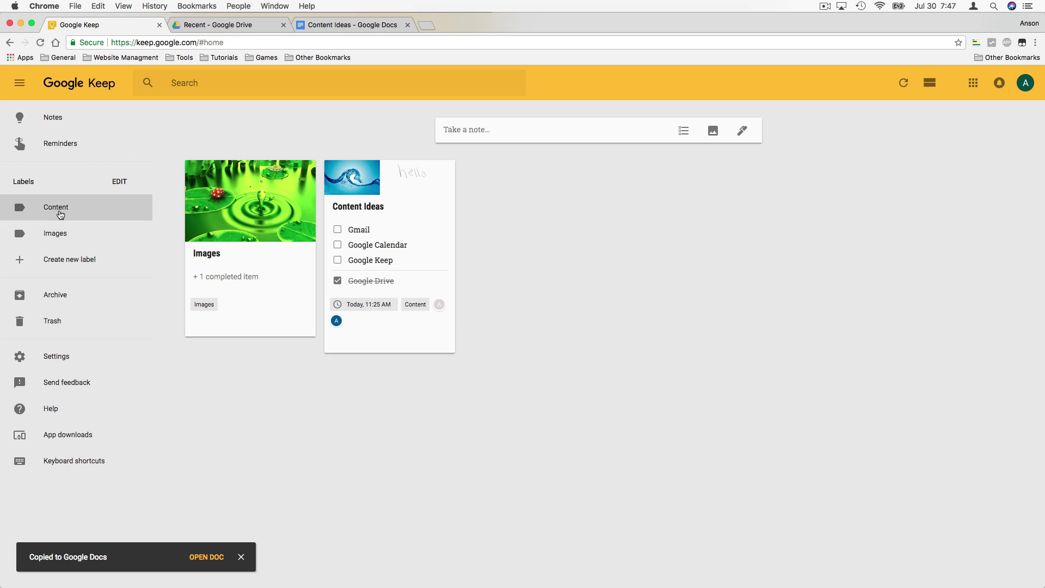
# Step: Create a note reading "test" from within the Content label and close it
pyautogui.click(93, 210)
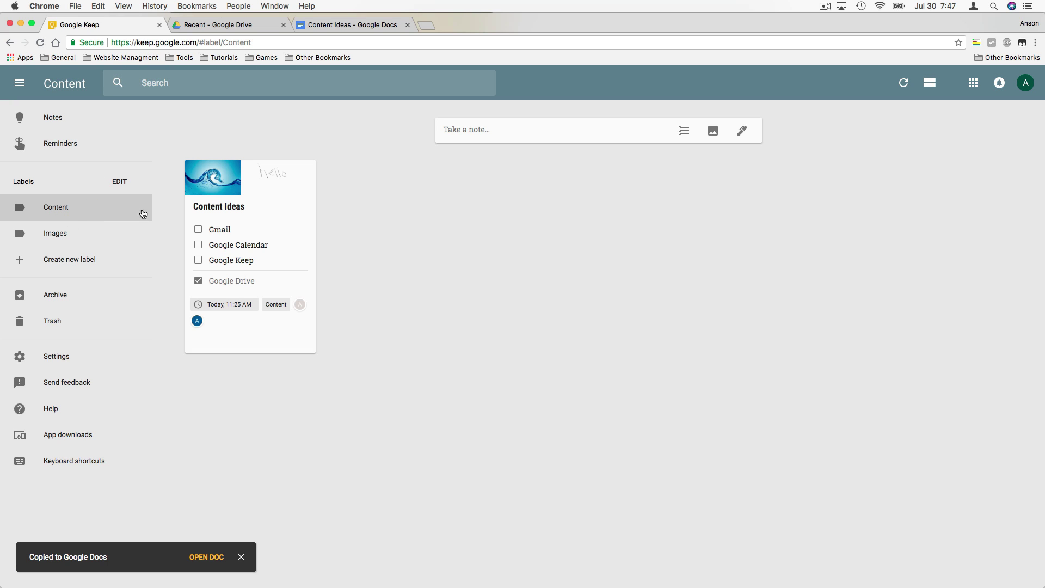
pyautogui.click(483, 132)
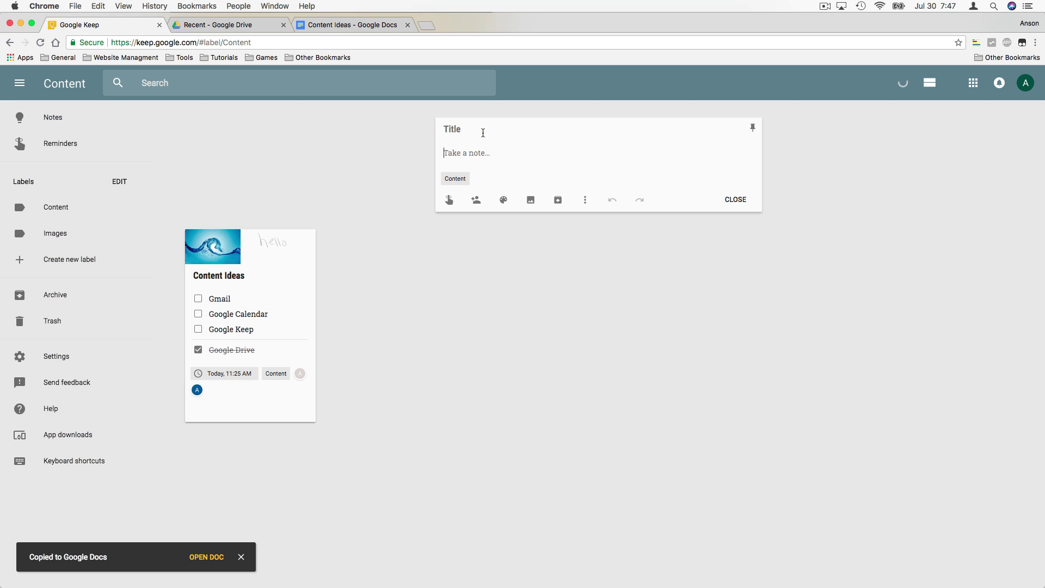
pyautogui.write('test')
pyautogui.click(735, 199)
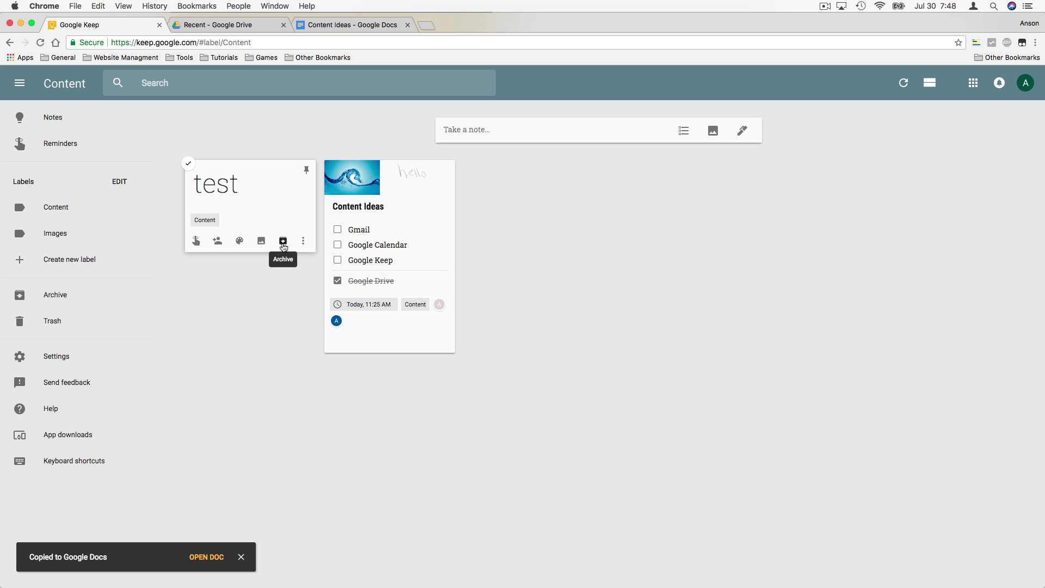
# Step: Archive the test note, look it up in the archive and return to the main notes
pyautogui.click(283, 242)
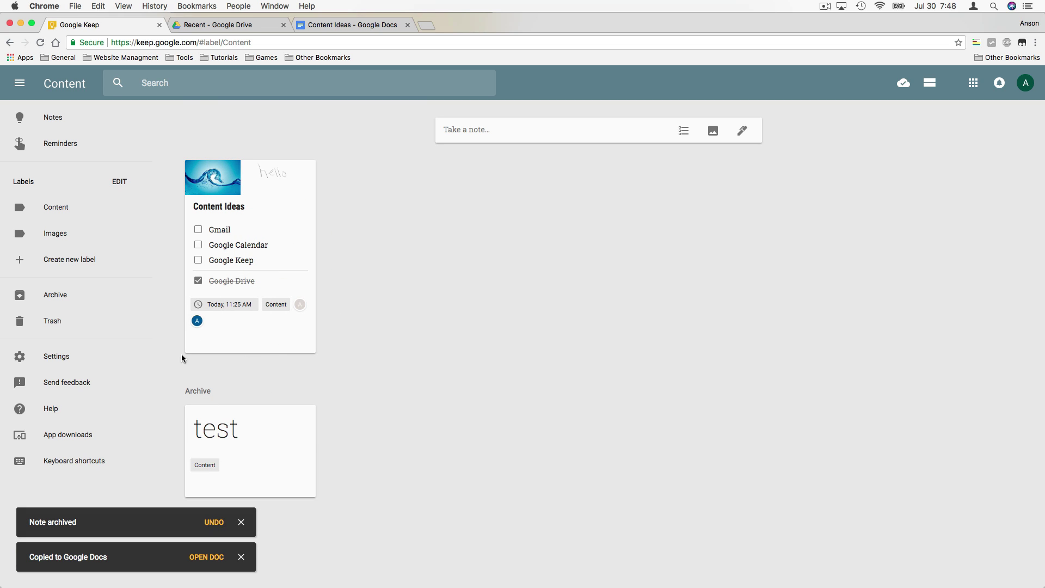
pyautogui.click(65, 117)
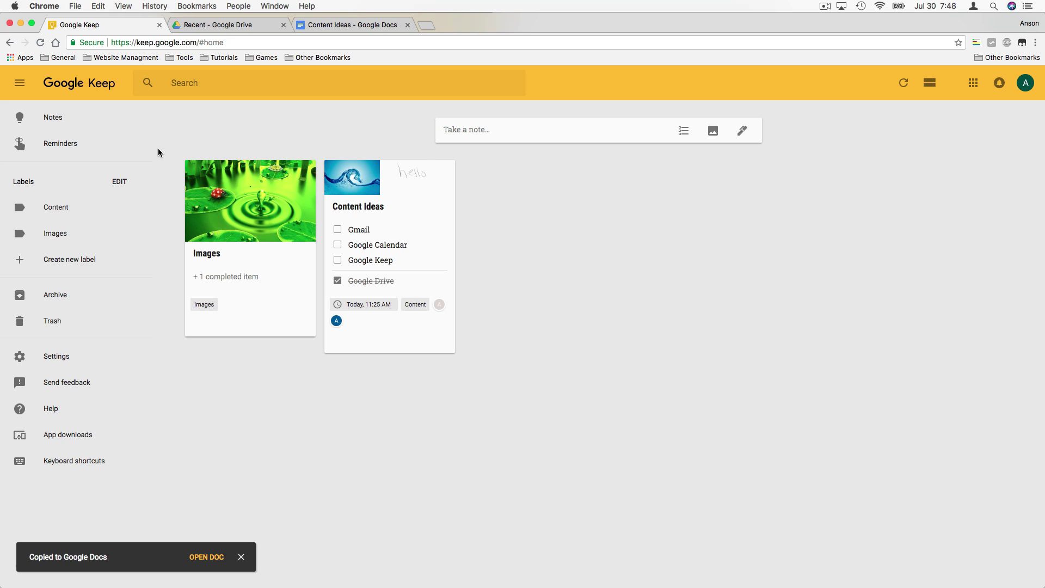
pyautogui.click(61, 304)
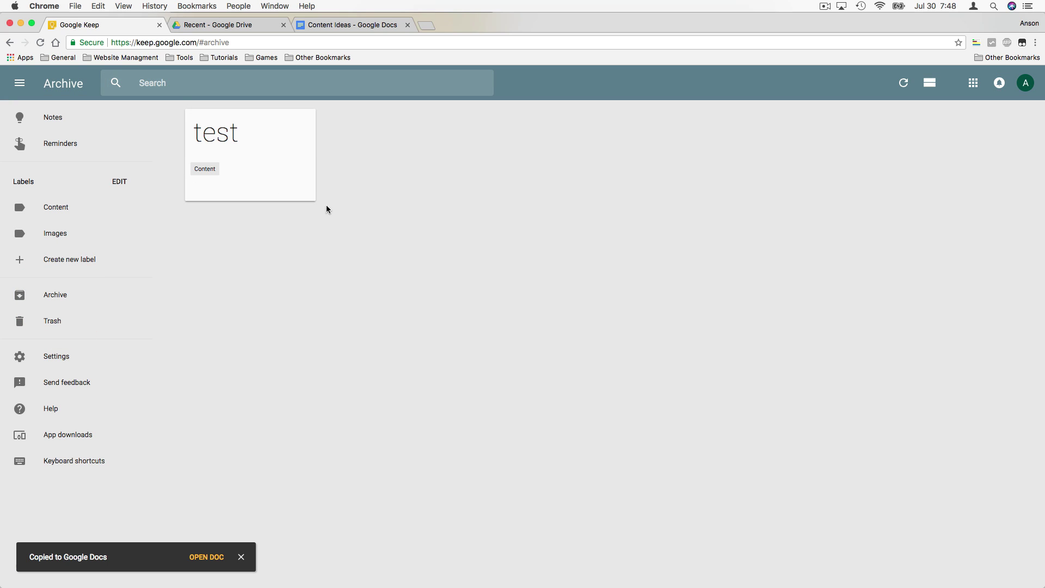
pyautogui.click(71, 122)
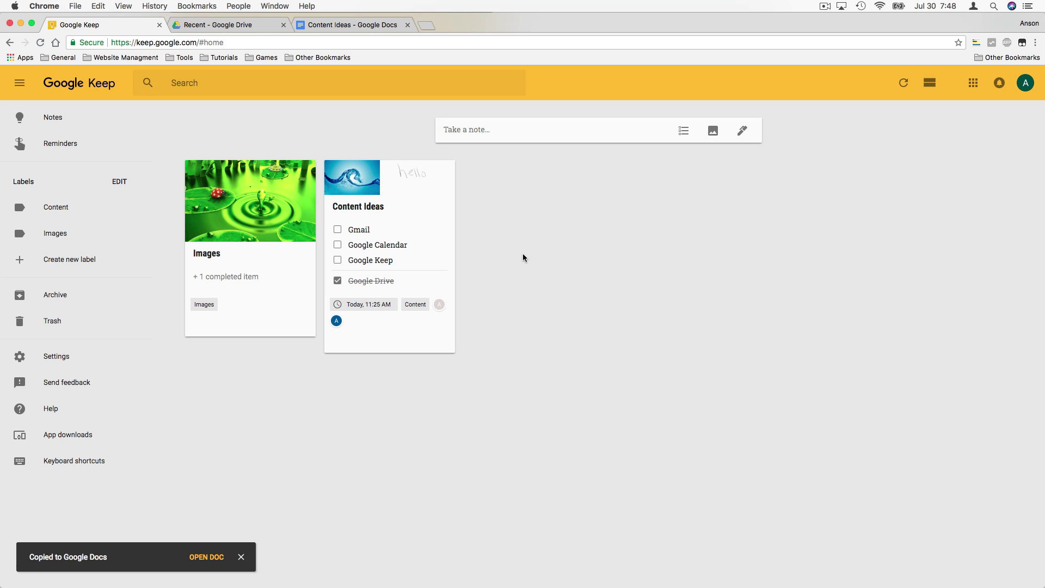
# Step: Switch the notes from grid view to the single-column list view and look through them
pyautogui.click(930, 85)
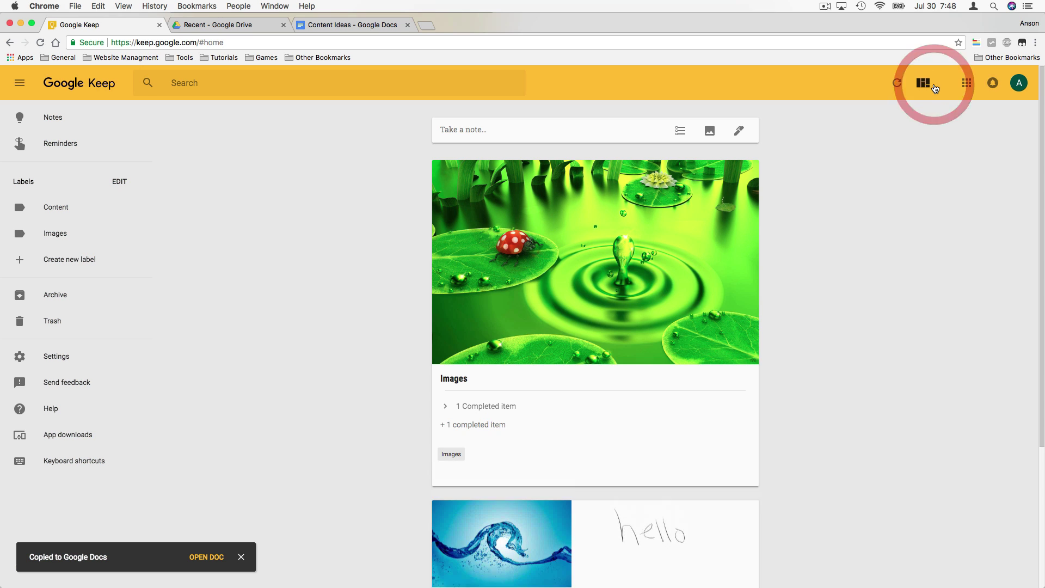
pyautogui.scroll(-5, 884, 310)
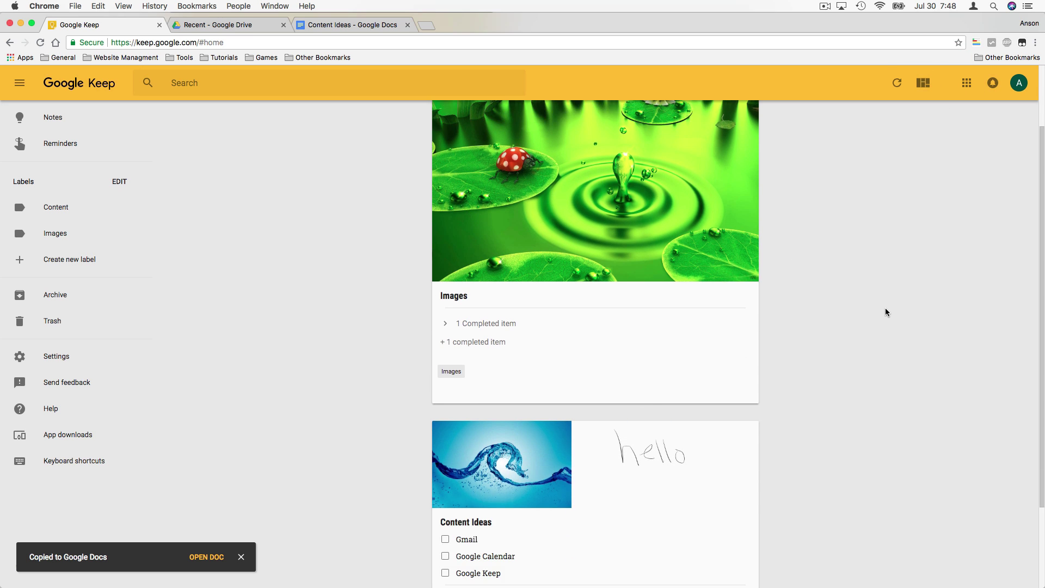
pyautogui.scroll(5, 880, 319)
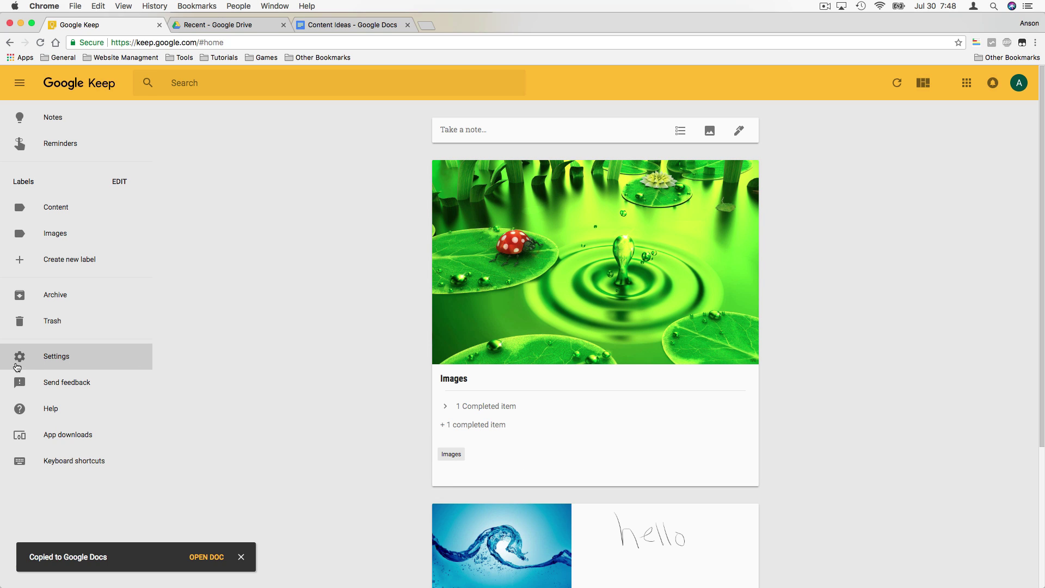
# Step: Review the list behavior, reminder default and sharing settings, and save them without changes
pyautogui.click(30, 354)
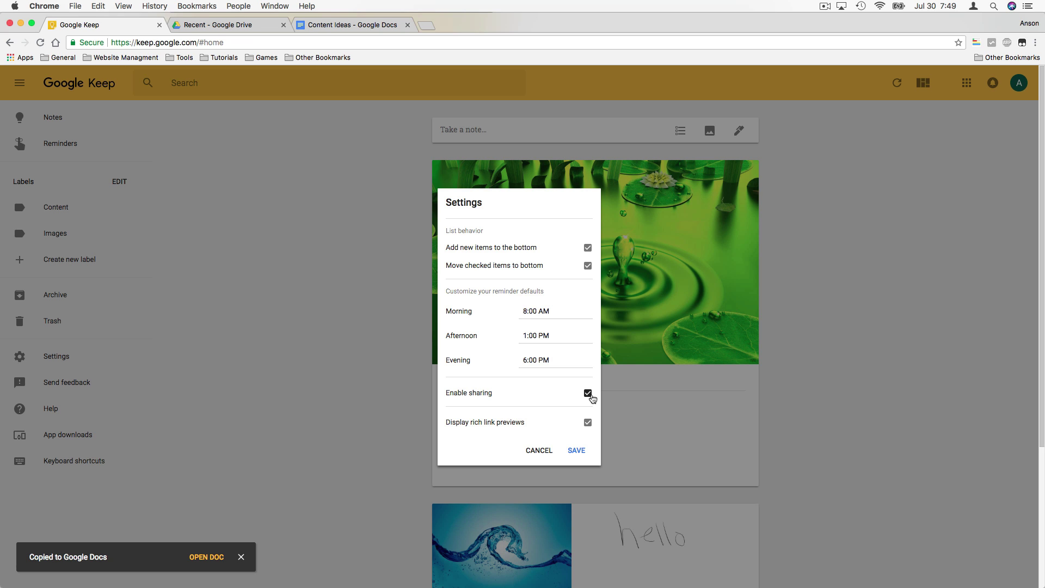
pyautogui.click(571, 453)
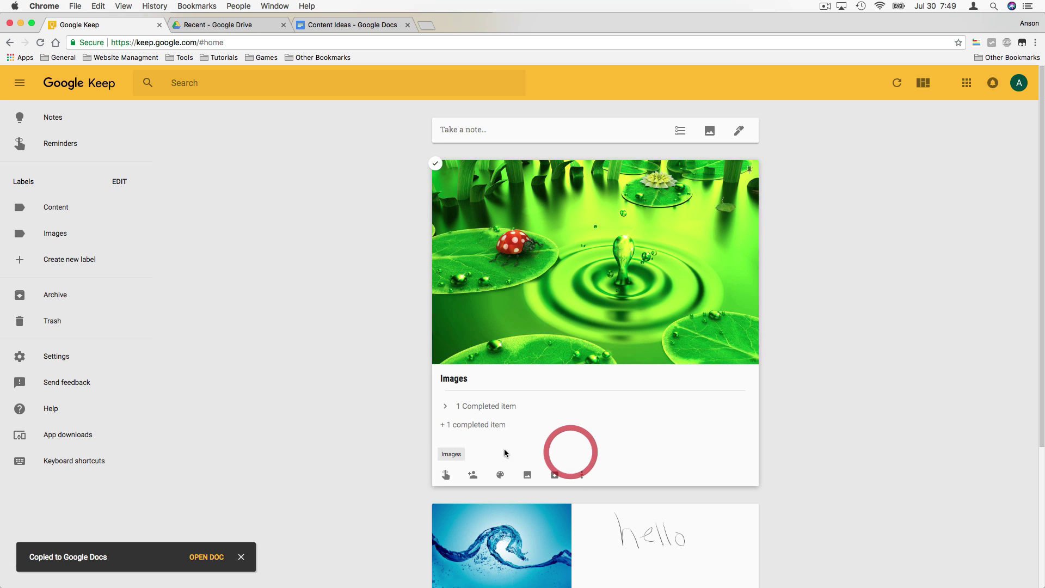
# Step: Search the notes by the Lists type and clear the filter
pyautogui.click(316, 81)
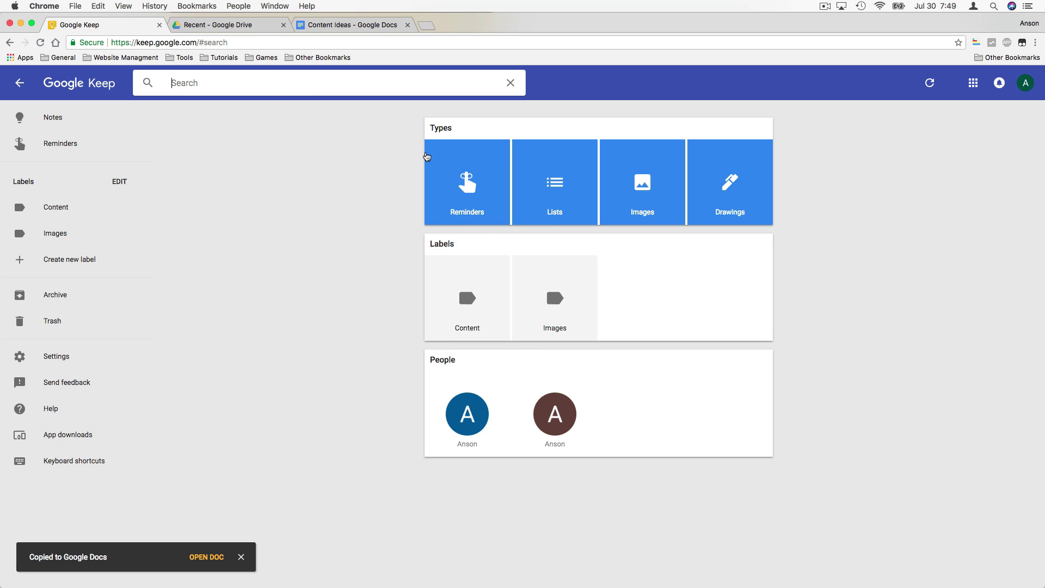
pyautogui.click(547, 199)
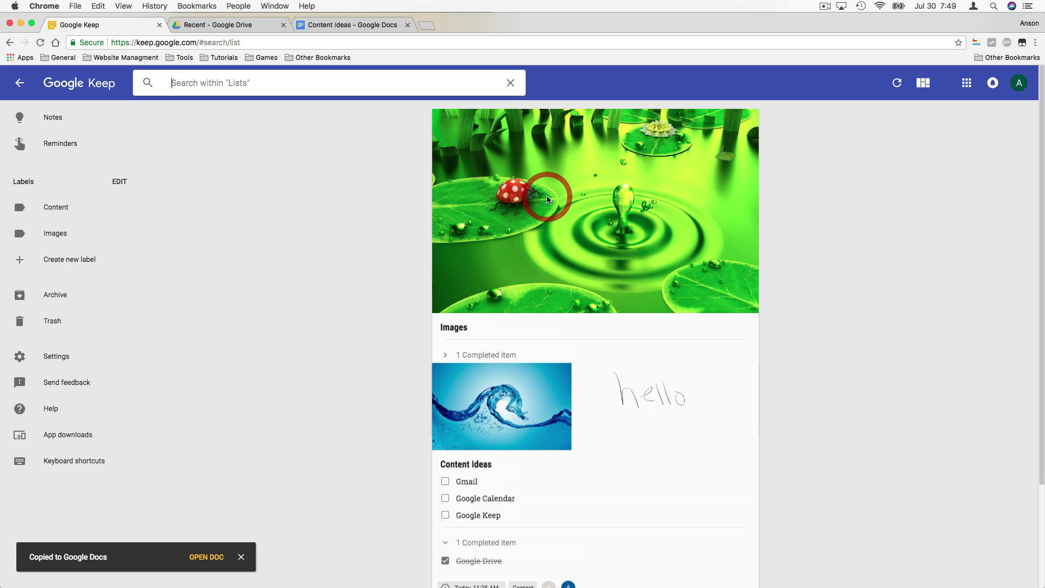
pyautogui.click(209, 85)
pyautogui.click(512, 84)
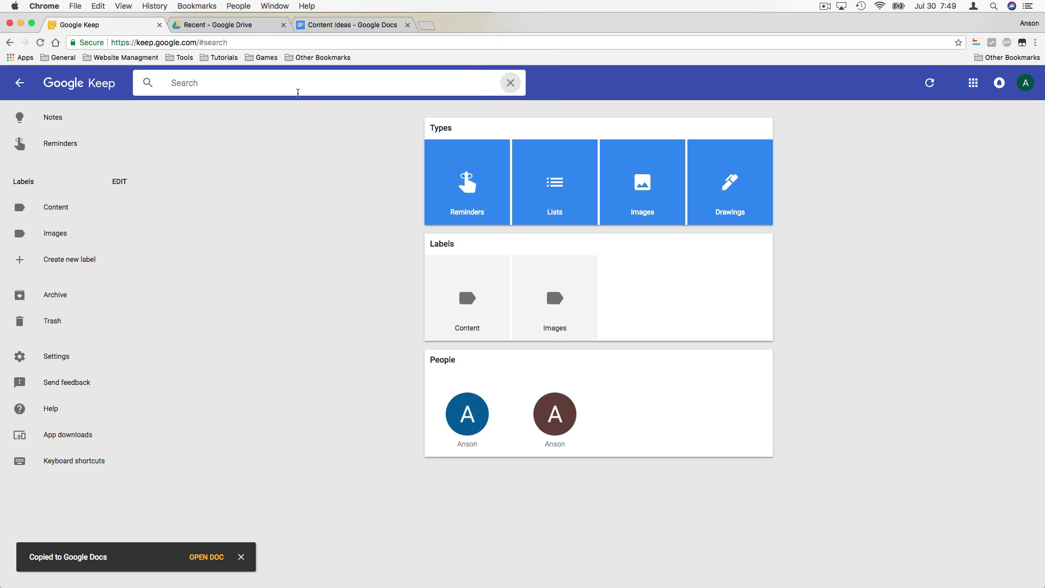
# Step: Filter the notes by the Reminders type and by the second collaborator under People, clearing each filter
pyautogui.click(461, 188)
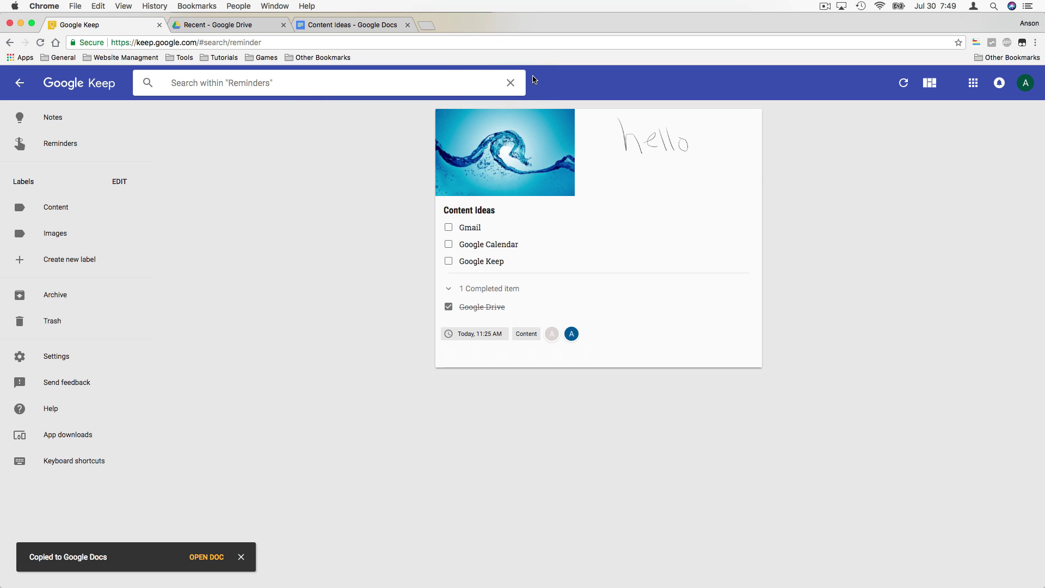
pyautogui.click(510, 82)
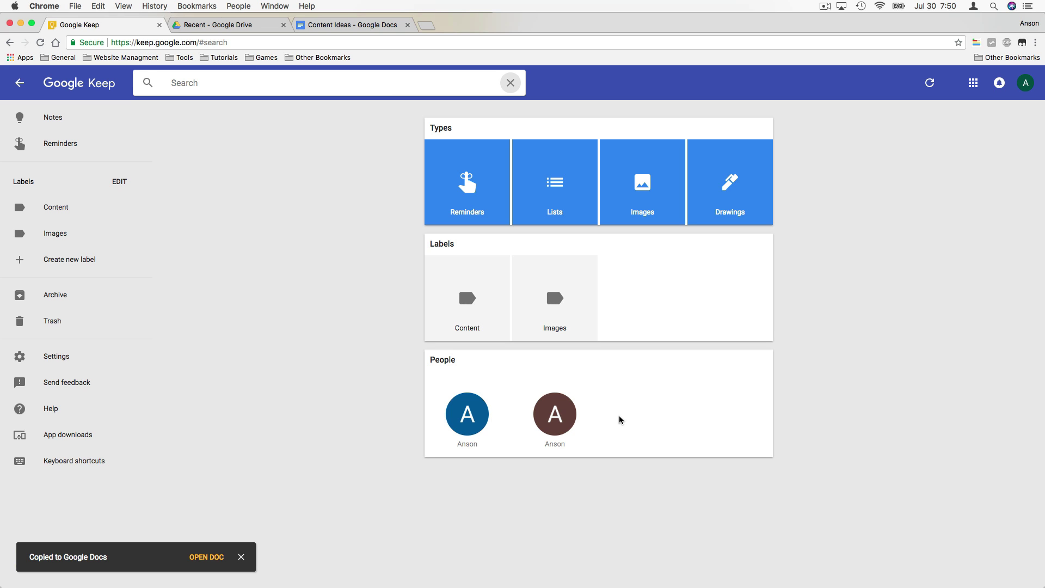
pyautogui.click(557, 412)
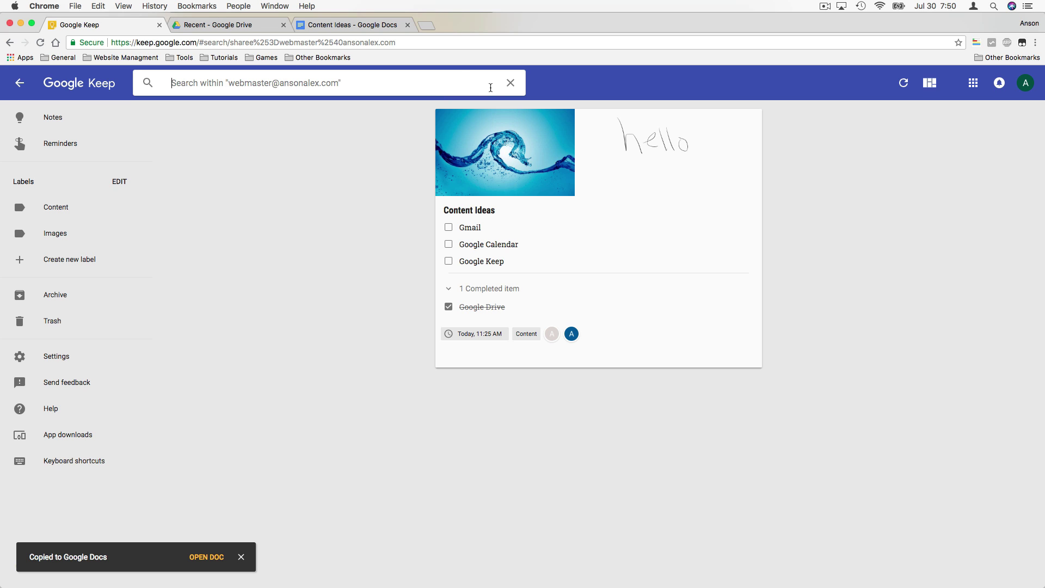
pyautogui.click(514, 89)
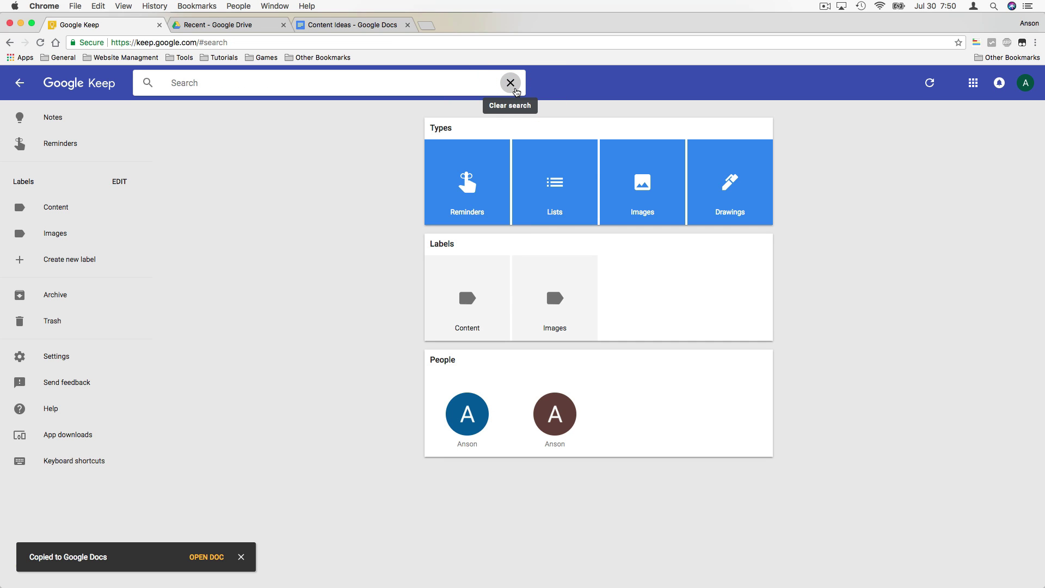